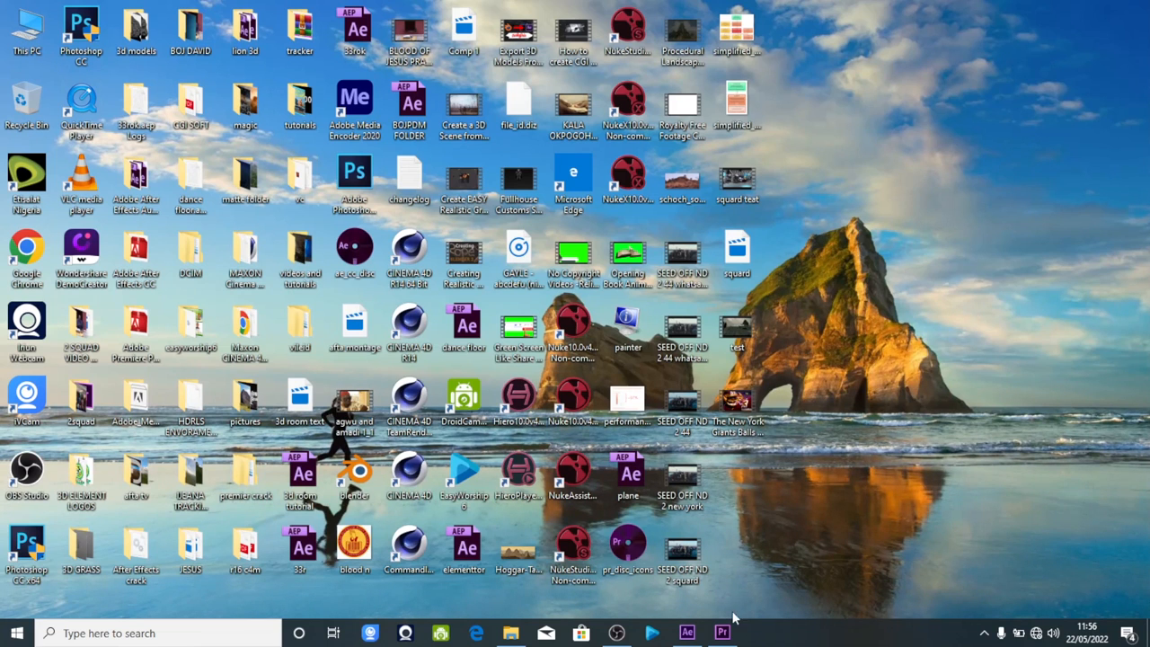
Preview the Creating Realistic Rope in Blender 2.8 video from the desktop at several points, and close the player.
mouse_move(722, 633)
left_click(462, 258)
double_click(462, 258)
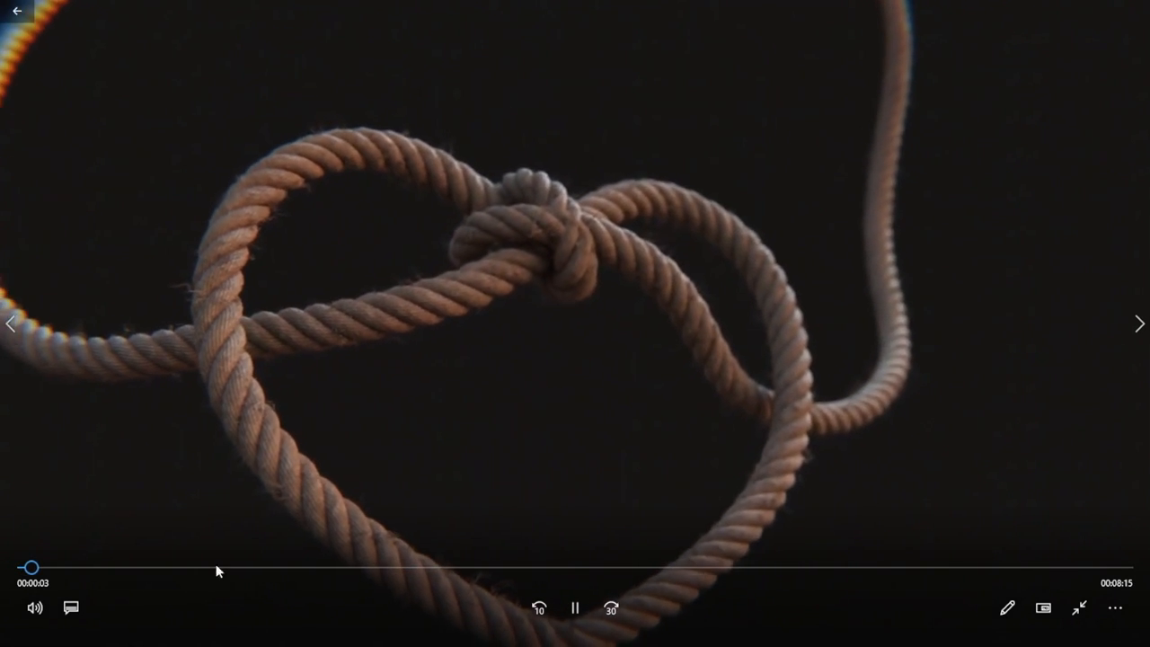
left_click(247, 567)
left_click(696, 567)
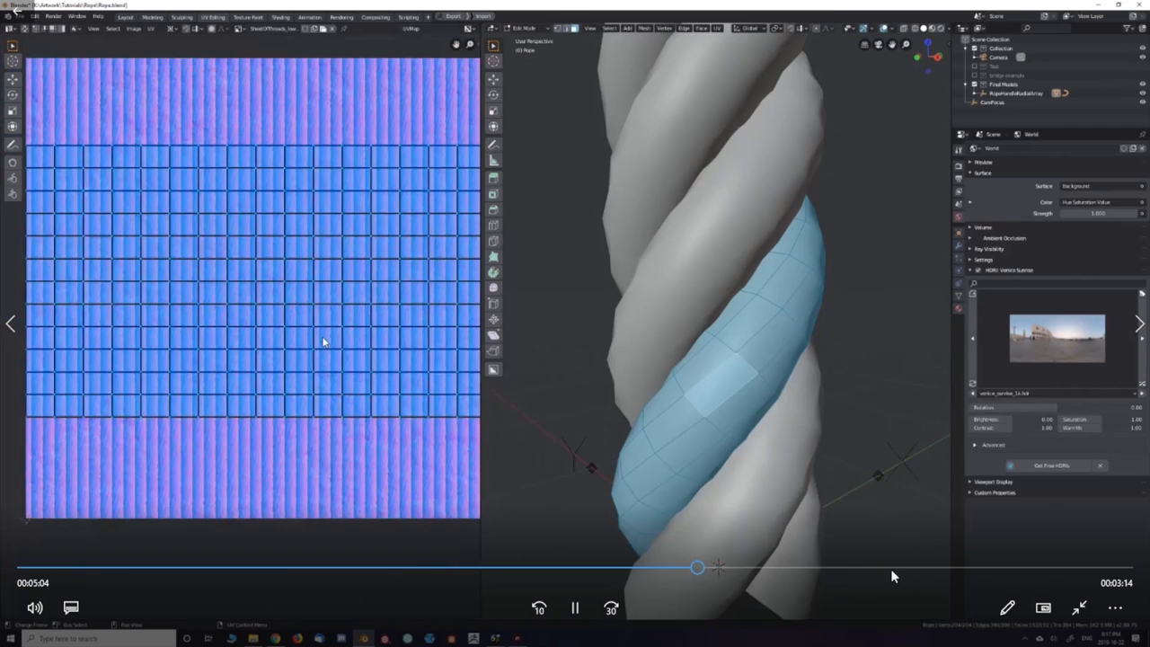
left_click(945, 569)
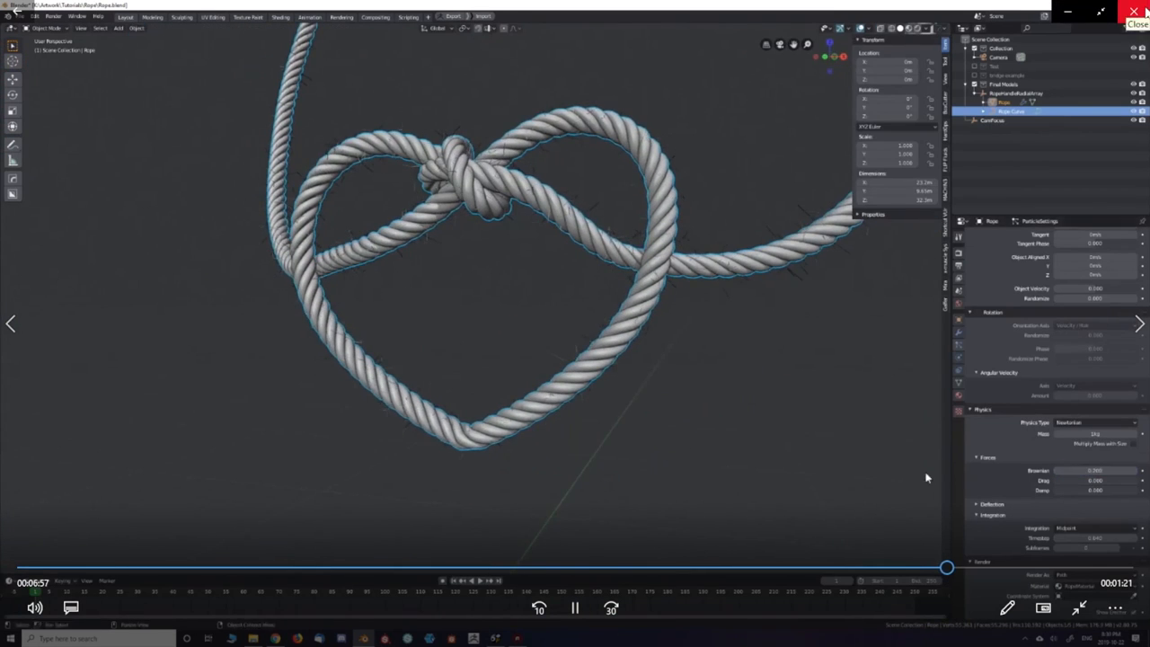
left_click(1134, 11)
Create a new folder named "missing test" on the desktop.
right_click(851, 109)
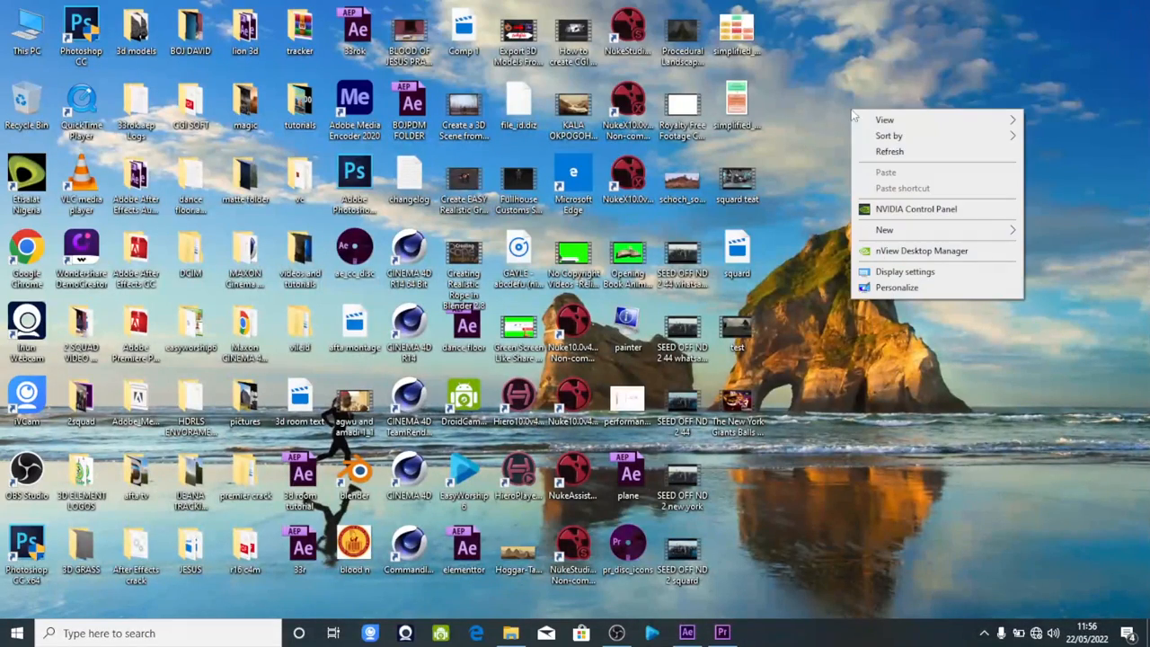
mouse_move(900, 231)
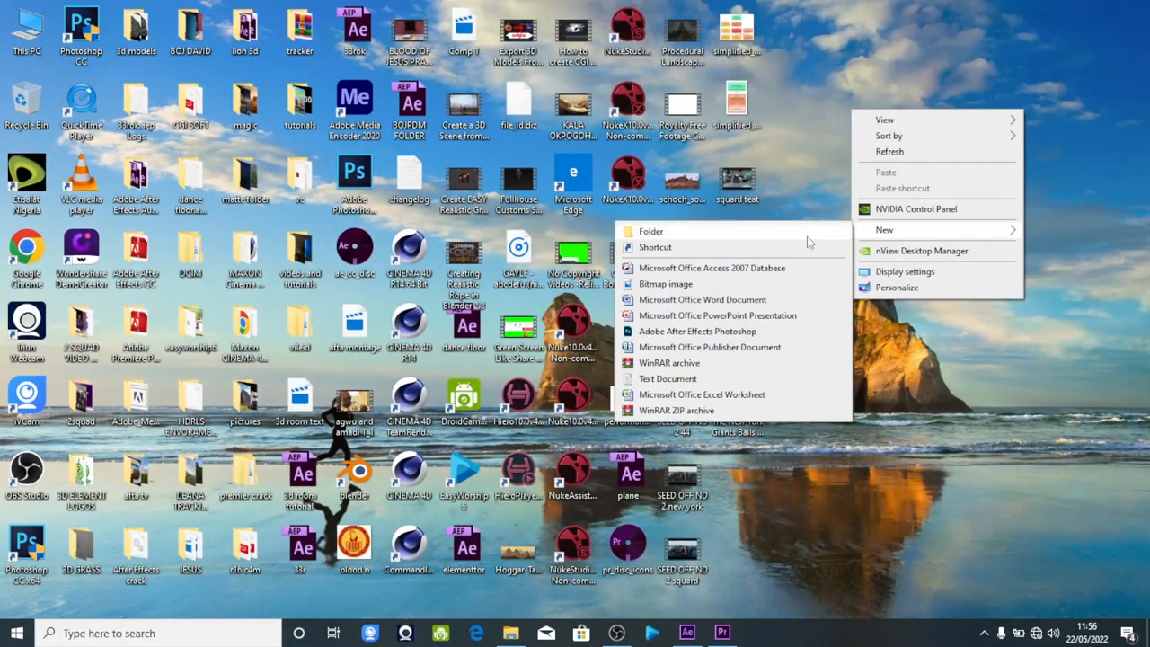
left_click(811, 237)
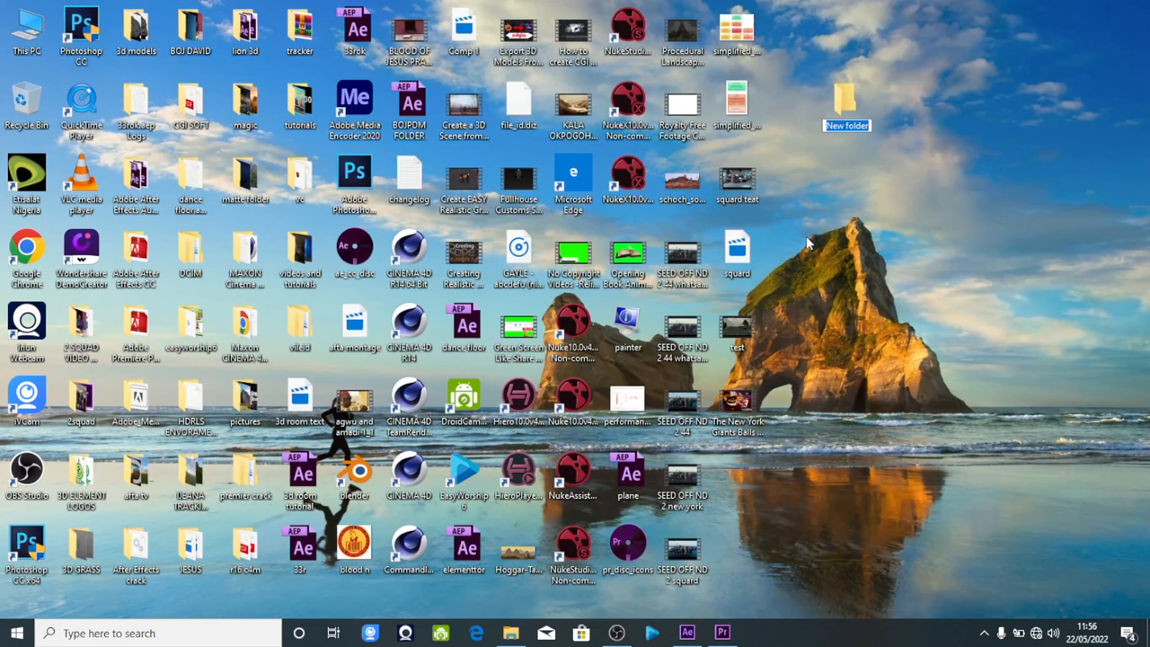
type("missing test")
key("Return")
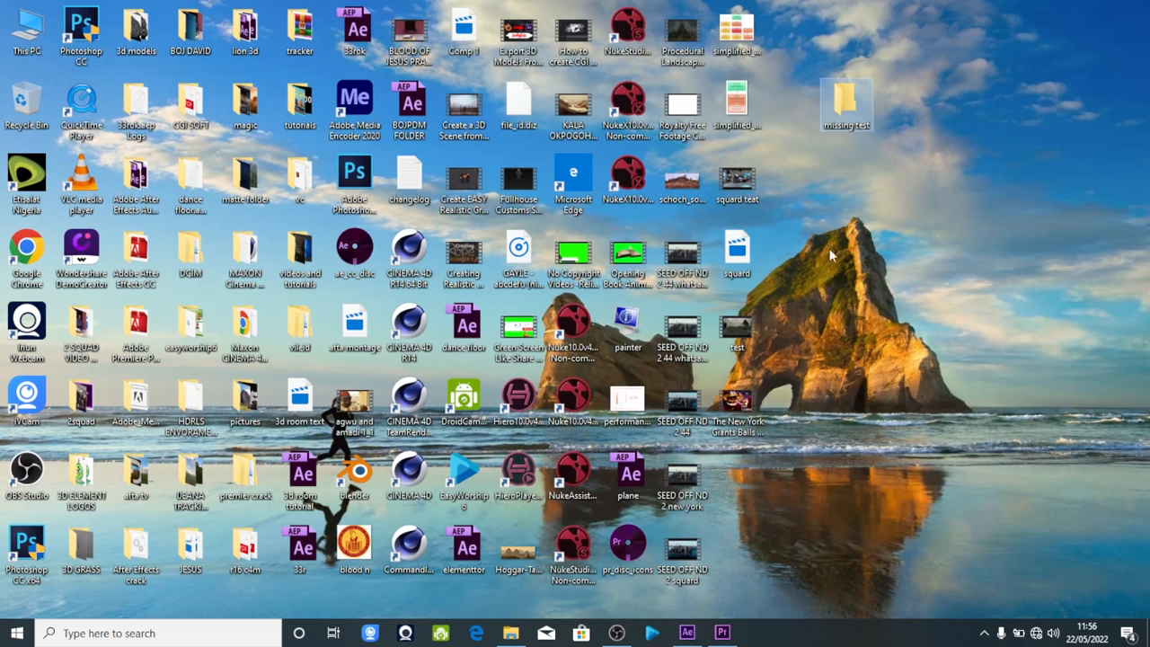
Move the Creating Realistic Rope in Blender 2.8 video from the desktop into the missing test folder, and close the folder.
right_click(459, 251)
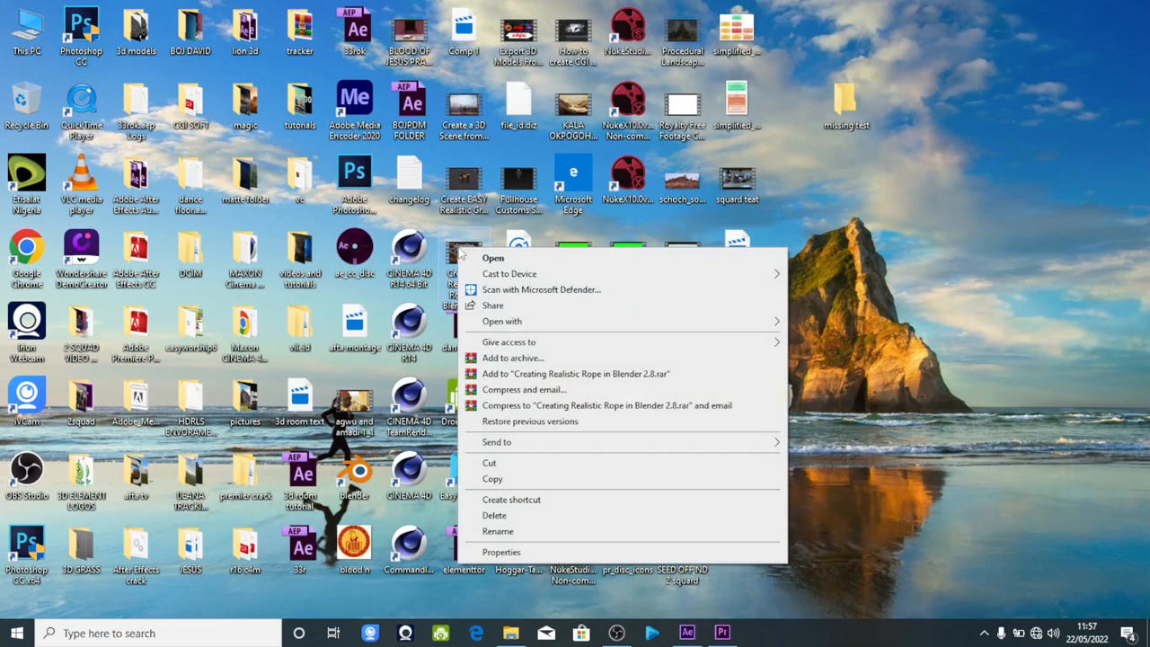
left_click(513, 462)
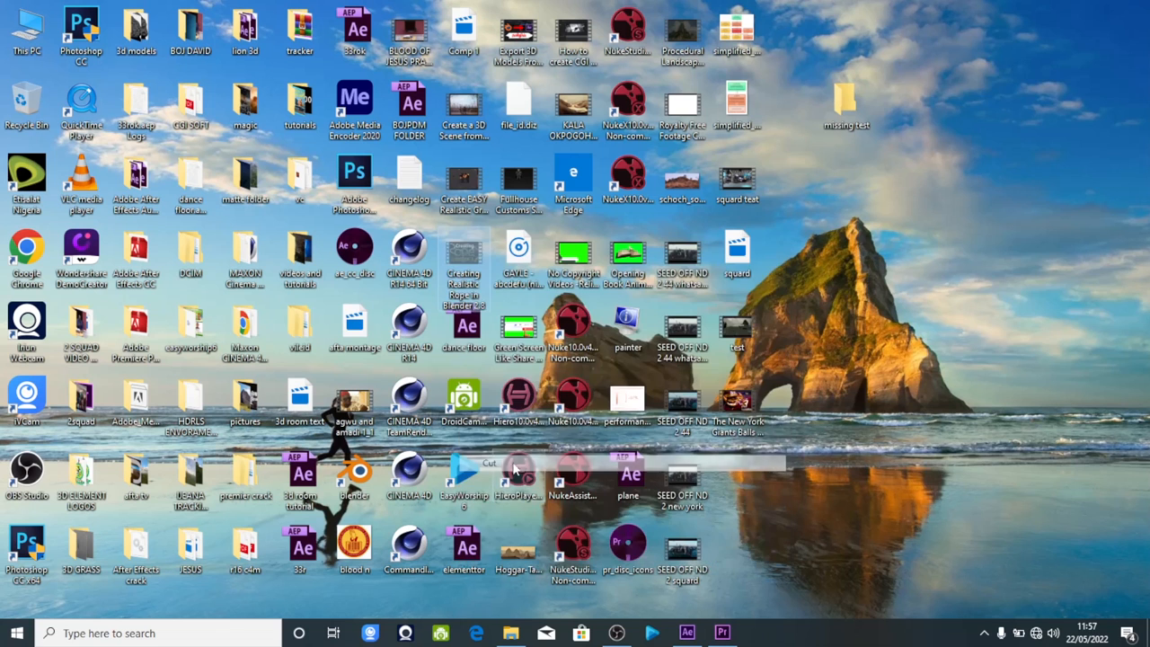
double_click(853, 109)
right_click(685, 352)
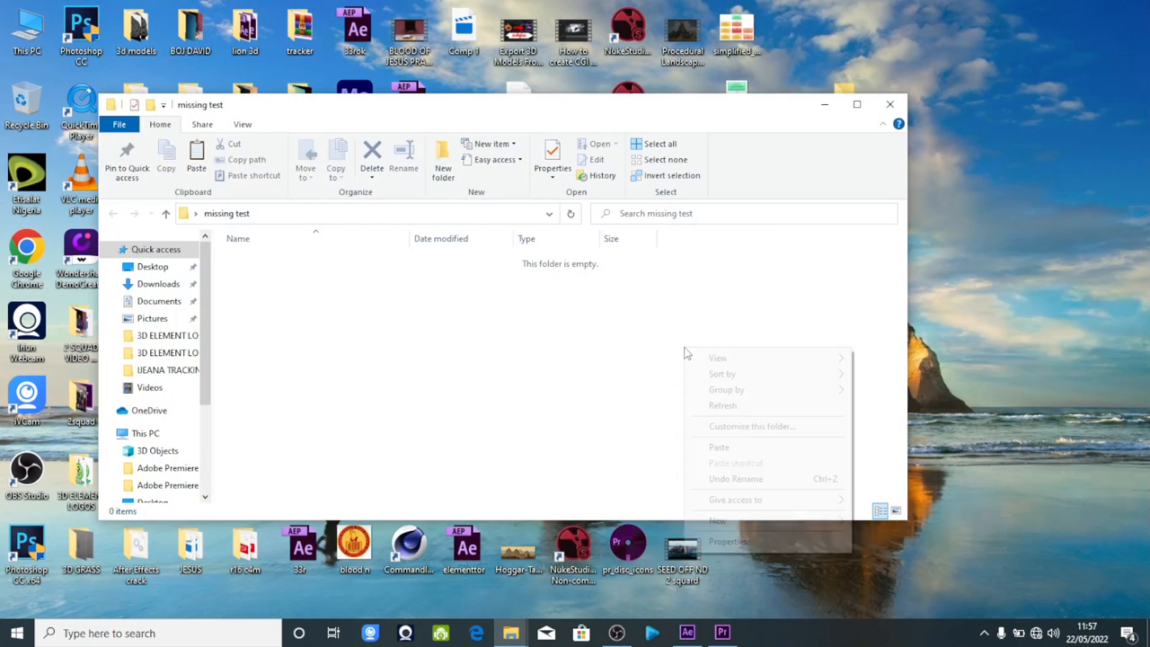
left_click(722, 447)
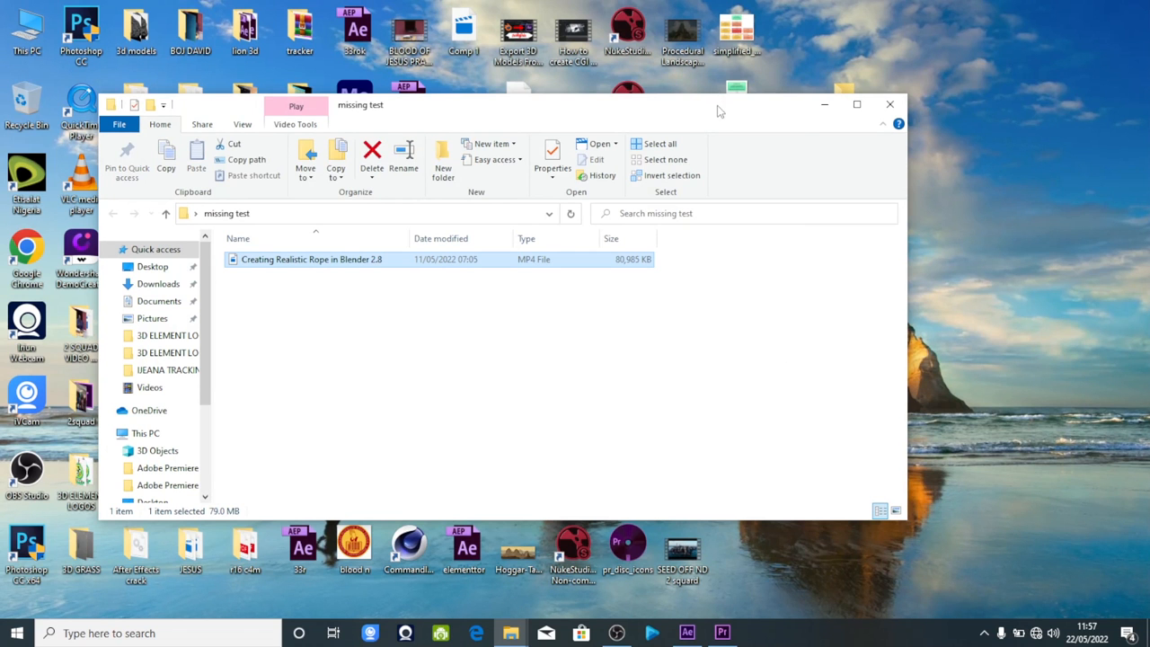
left_click_drag(742, 133, 743, 156)
left_click(891, 127)
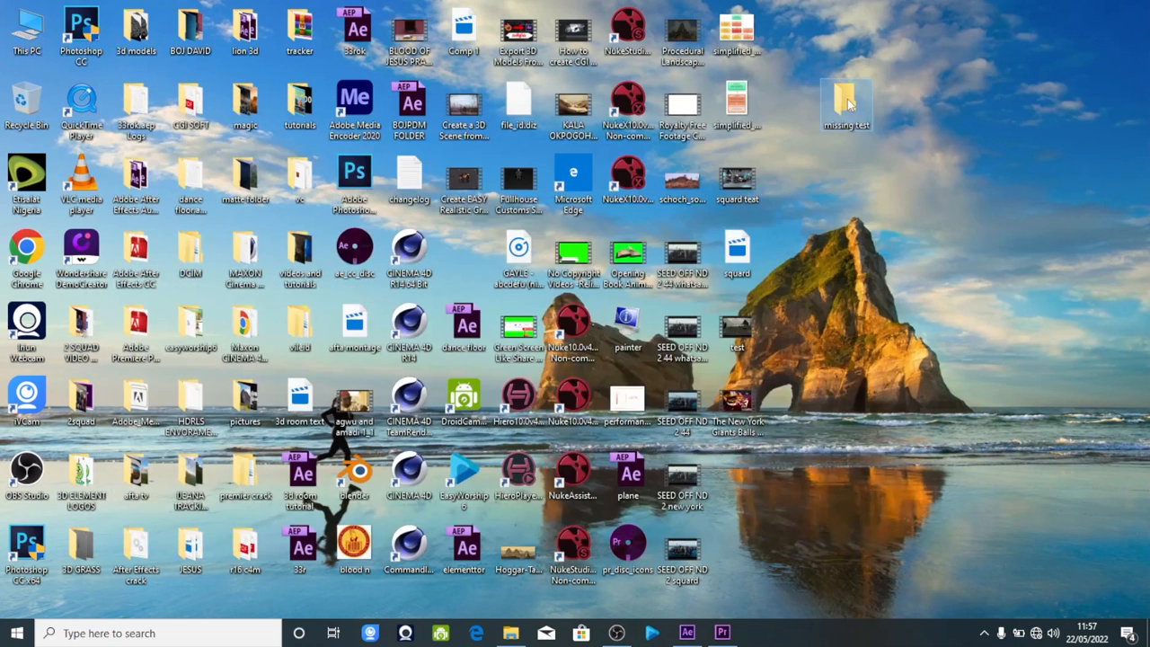
Import the rope video from the missing test folder into the Premiere Pro project.
double_click(845, 101)
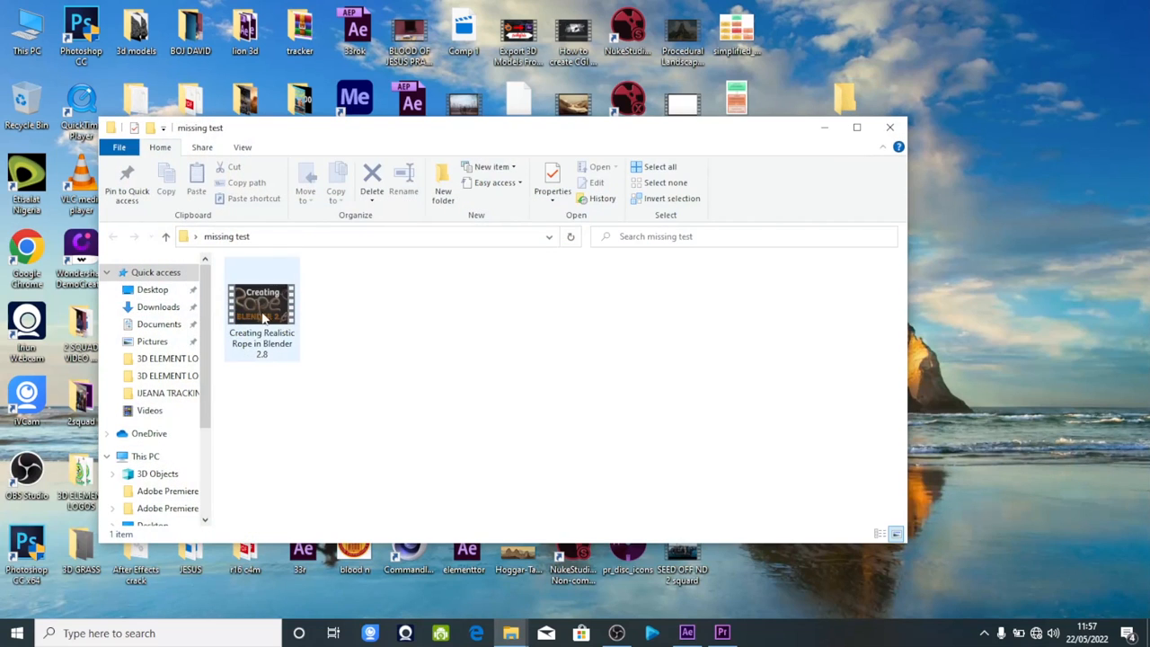
left_click(269, 316)
left_click_drag(269, 316, 150, 472)
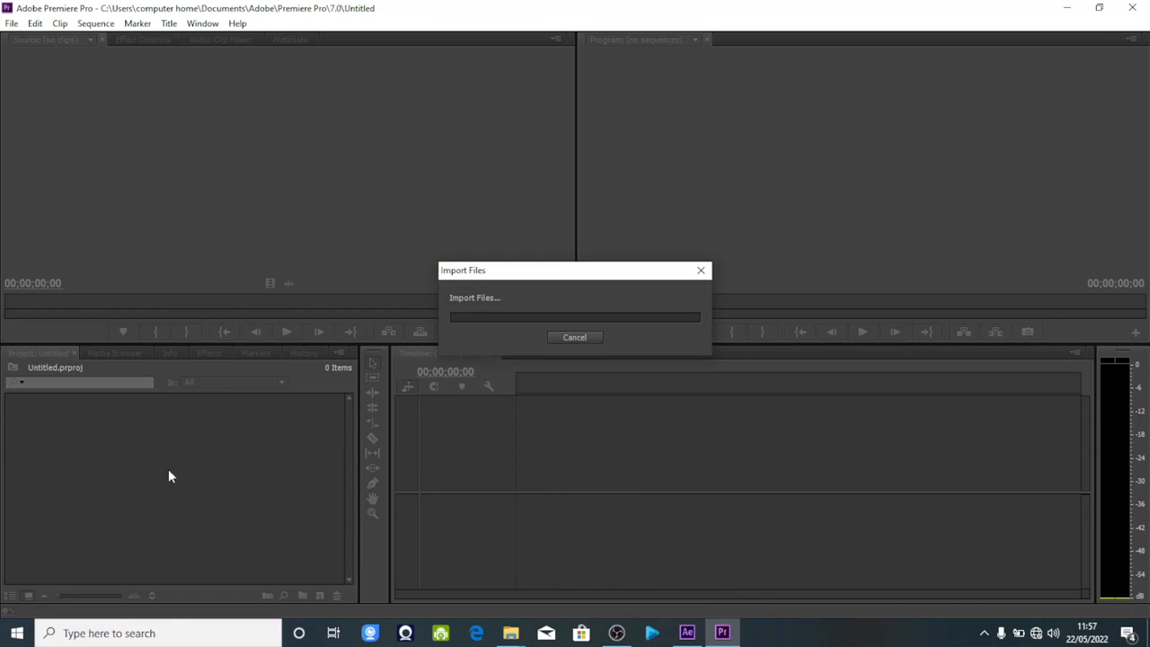
Open the imported rope clip in the source monitor and scrub through it from the start.
double_click(108, 431)
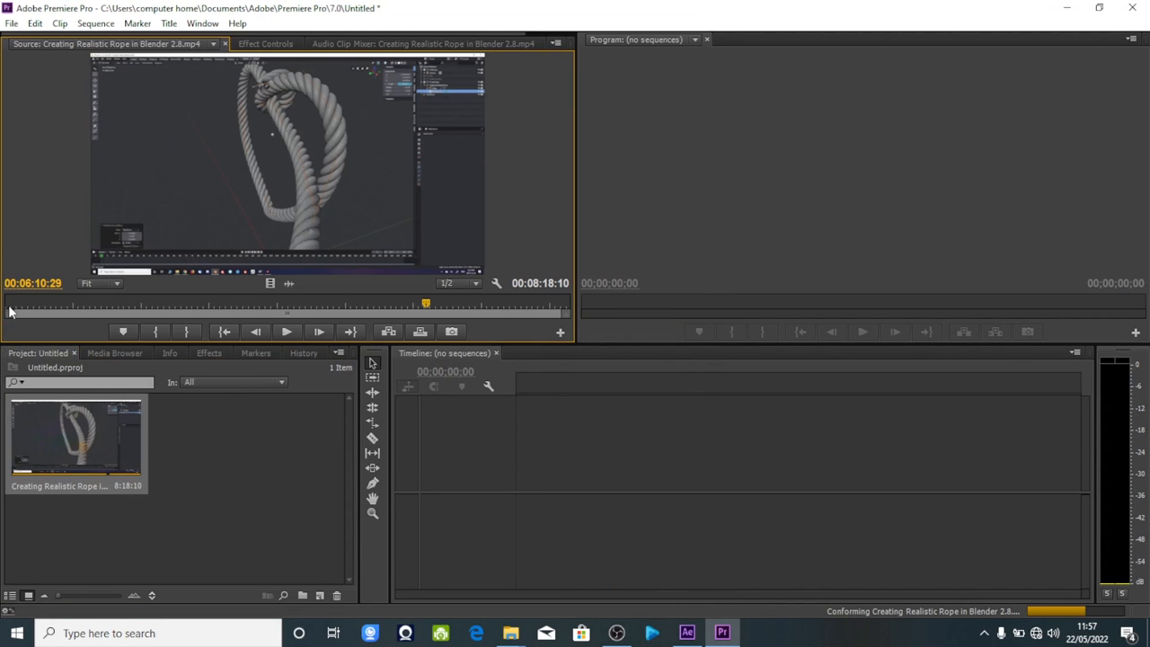
left_click(9, 307)
left_click_drag(9, 307, 507, 296)
Create a new sequence from the rope clip and scrub through it, leaving the playhead at about 00:02:44:20 with the clip selected.
left_click_drag(57, 426, 318, 596)
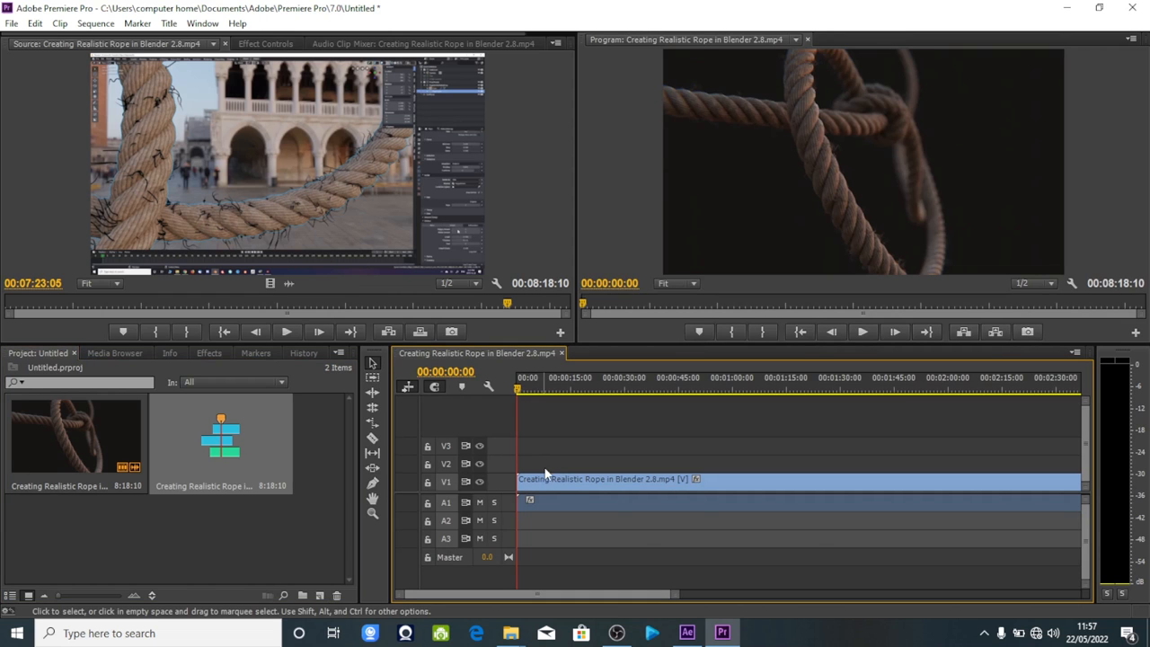
key("minus")
key("minus")
key("minus")
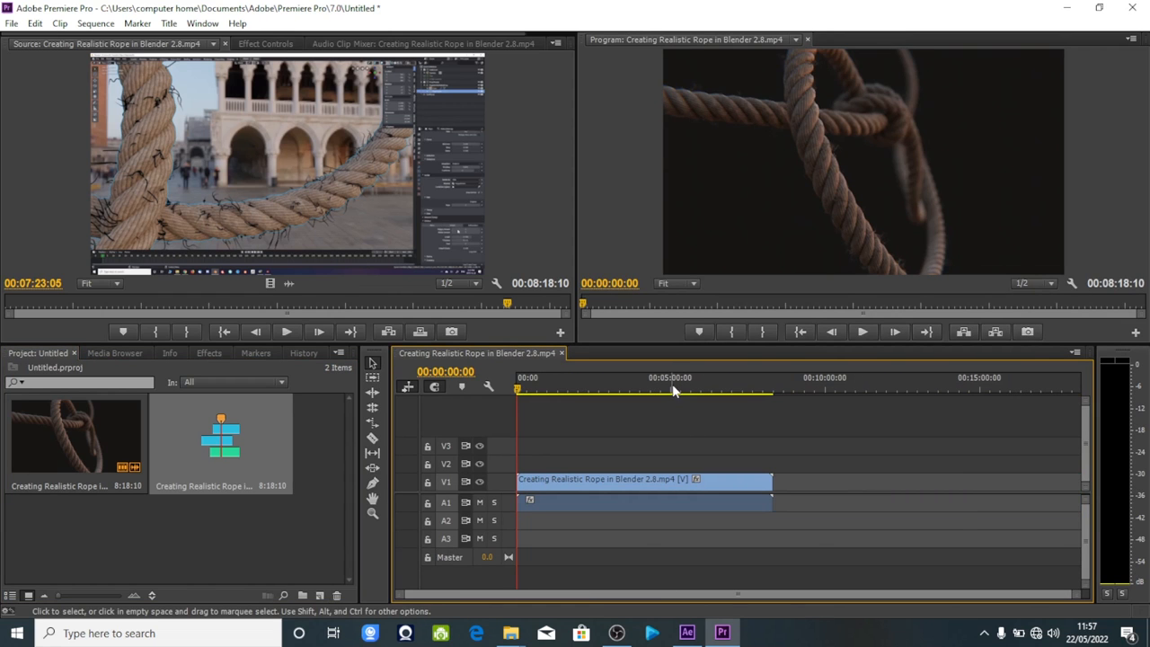
left_click(673, 389)
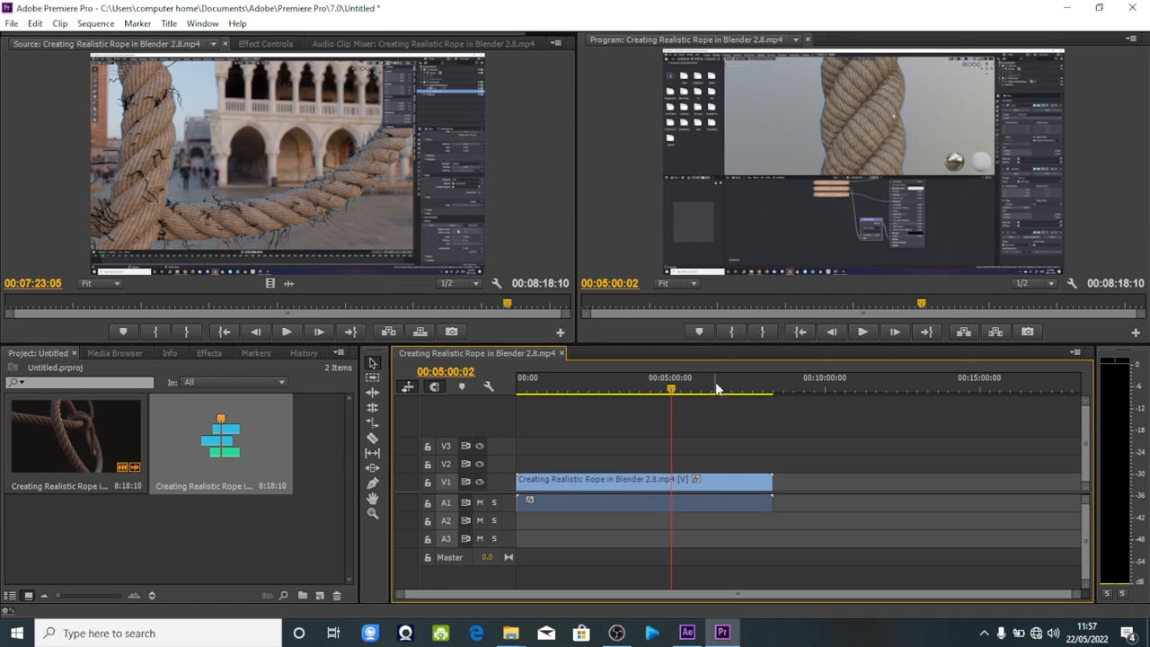
left_click_drag(717, 388, 601, 390)
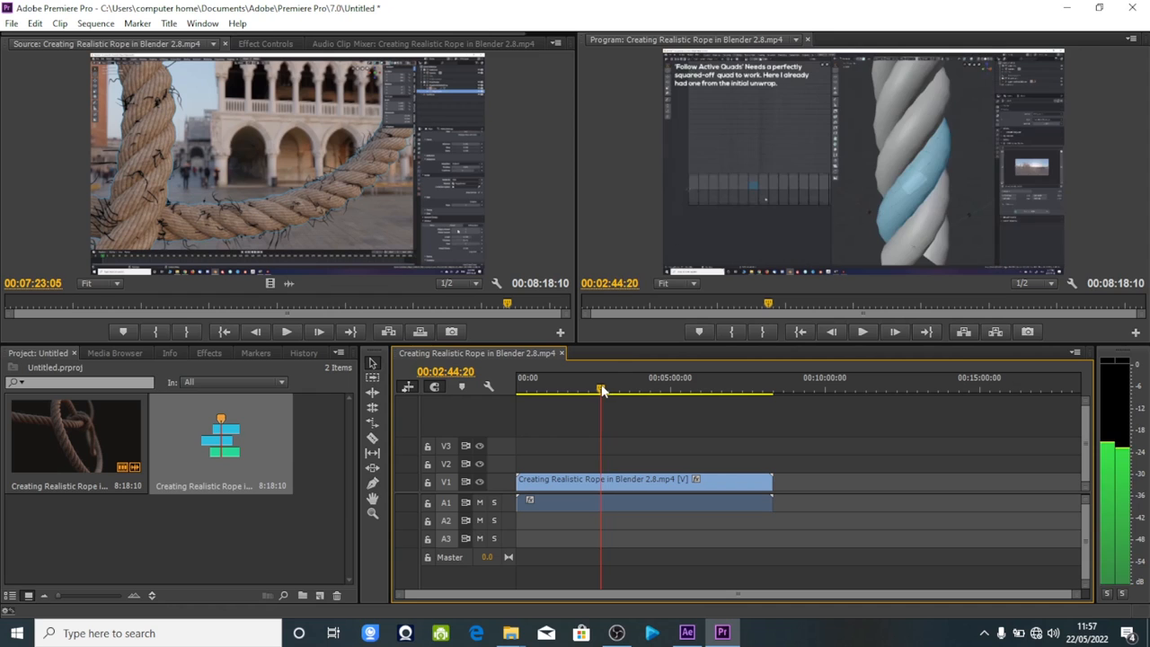
left_click(629, 495)
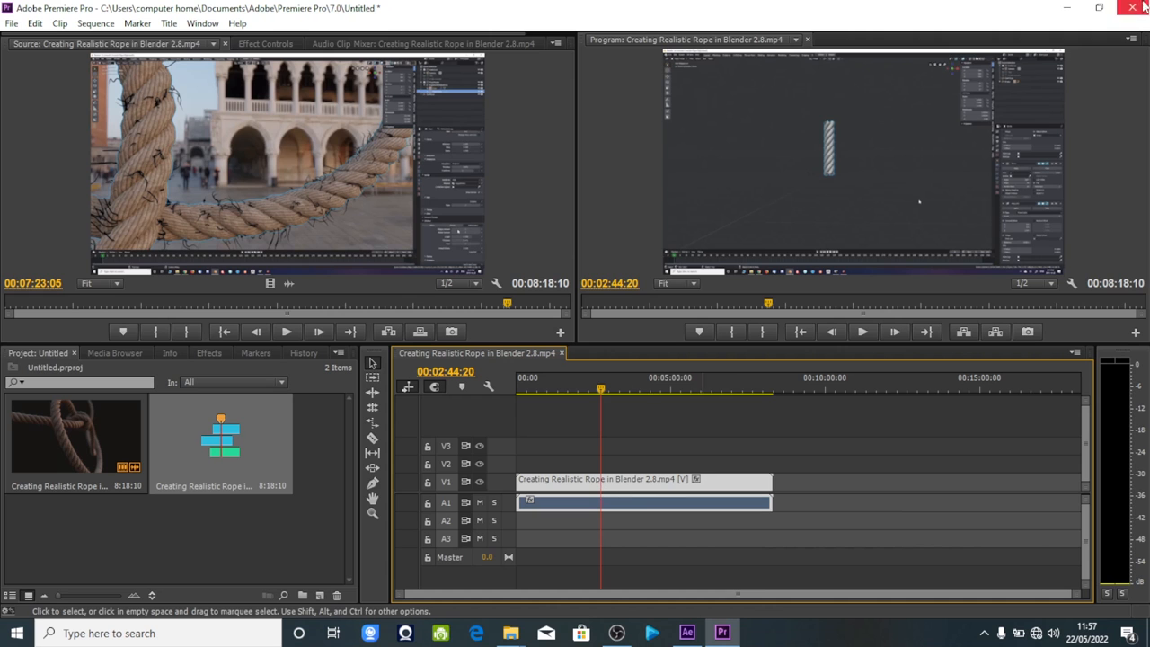
Minimize Premiere Pro and the missing test folder window to get back to the desktop.
left_click(1058, 8)
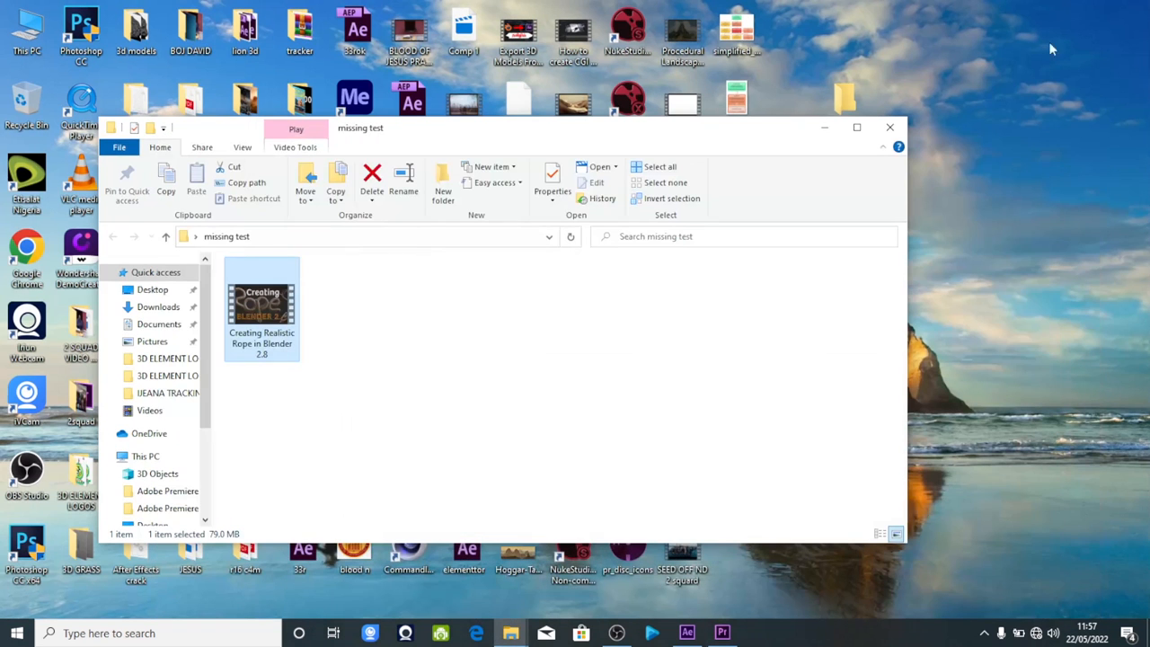
left_click(822, 123)
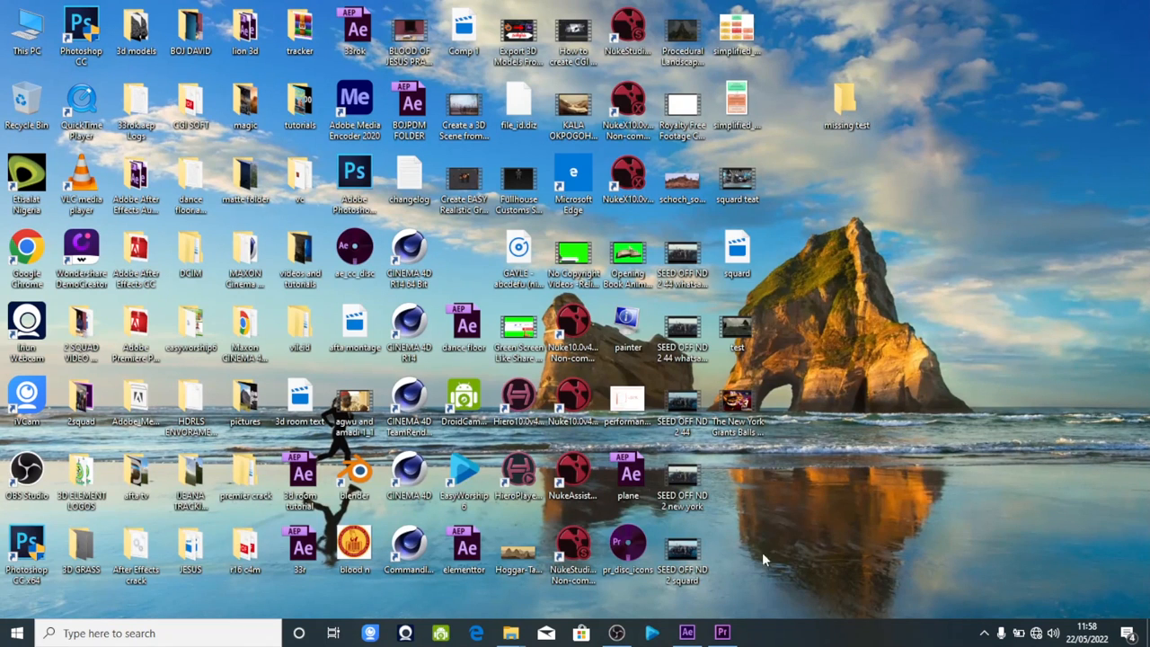
left_click(723, 633)
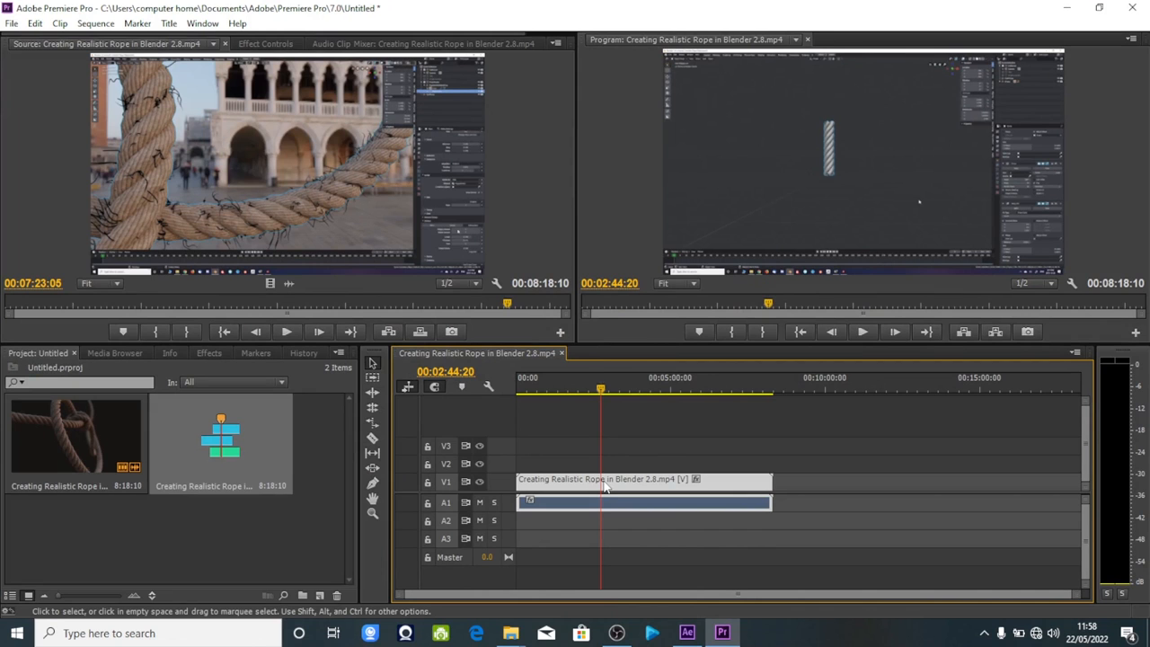
left_click(1067, 7)
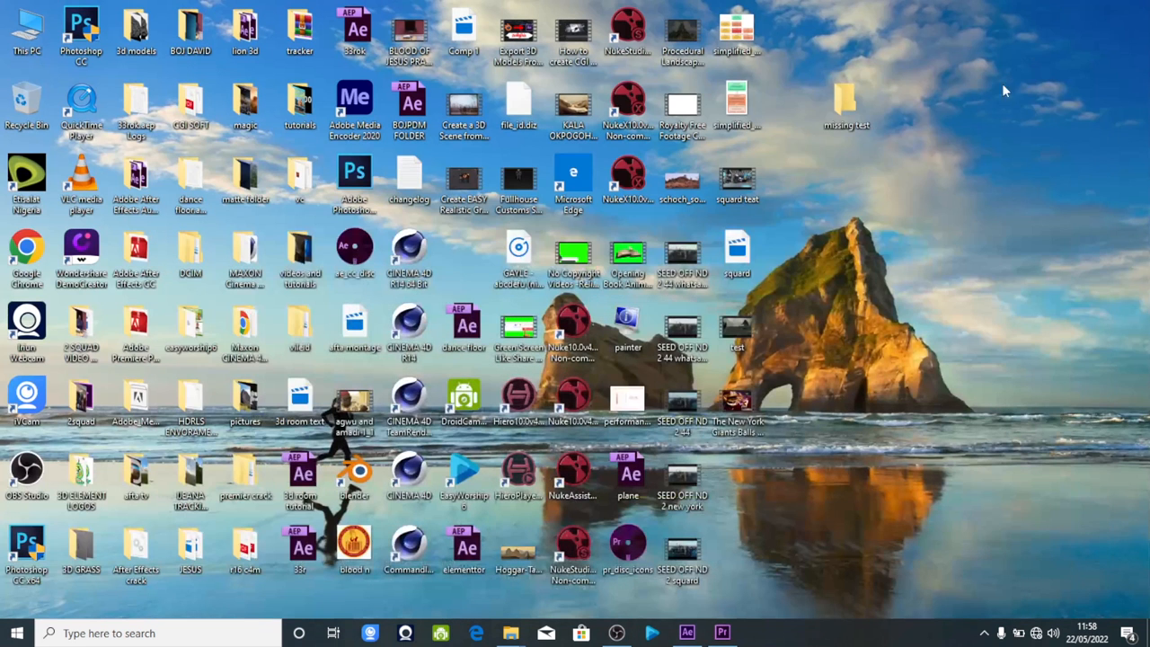
Move the missing test folder from the desktop into the tracking data folder.
right_click(842, 103)
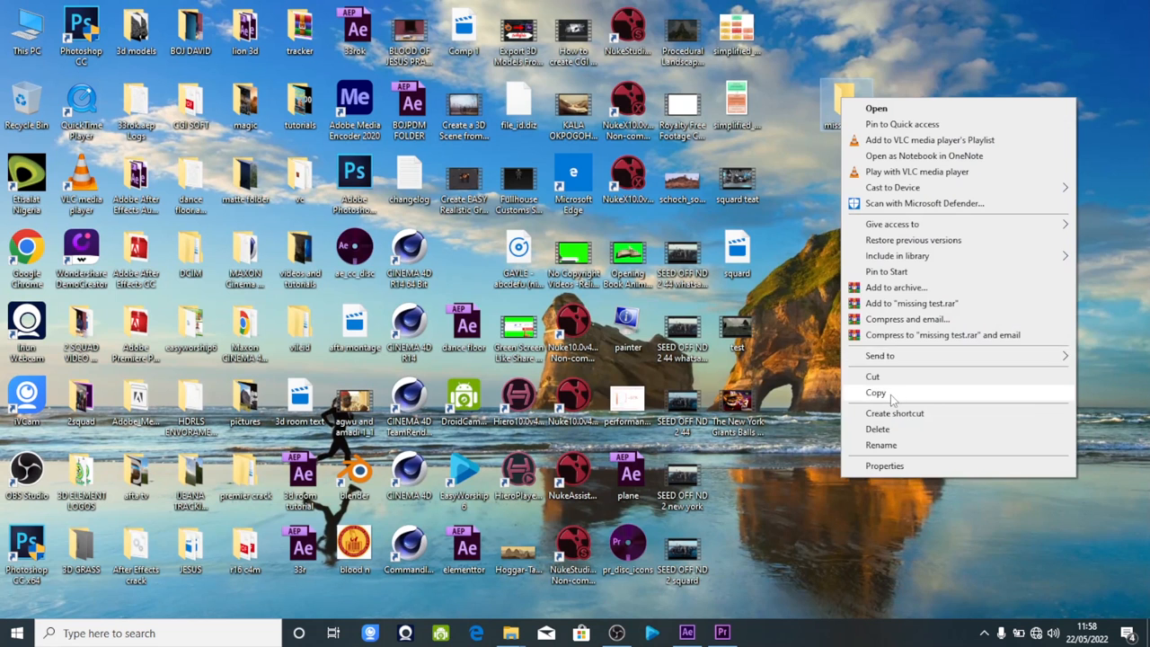
left_click(928, 396)
left_click(190, 482)
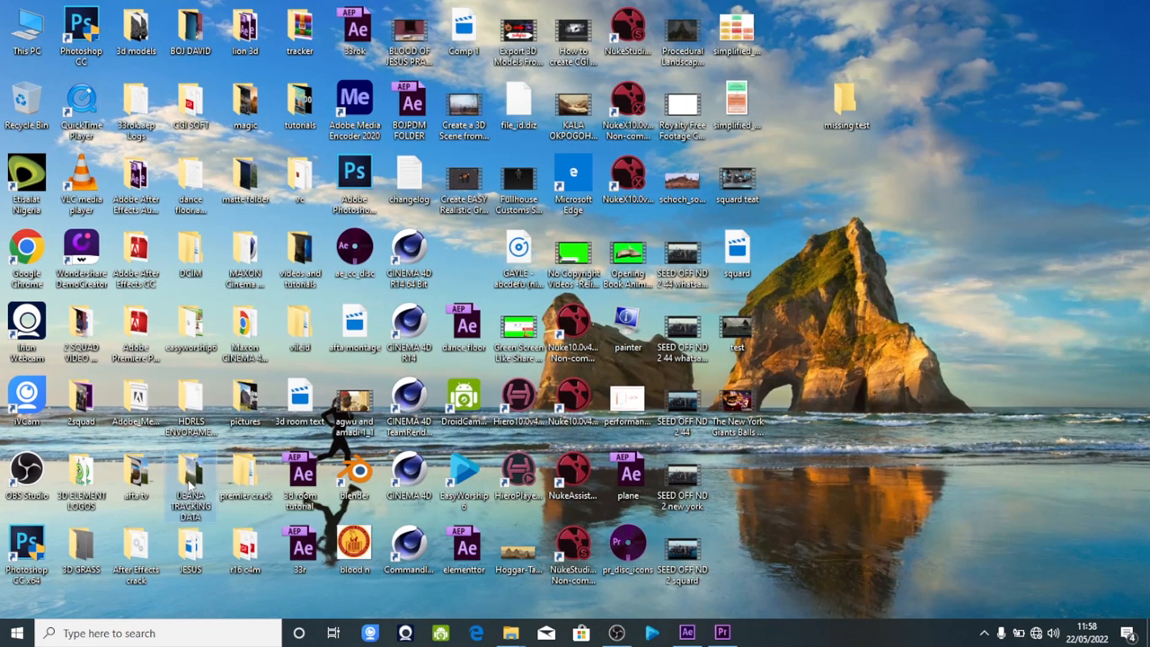
double_click(189, 482)
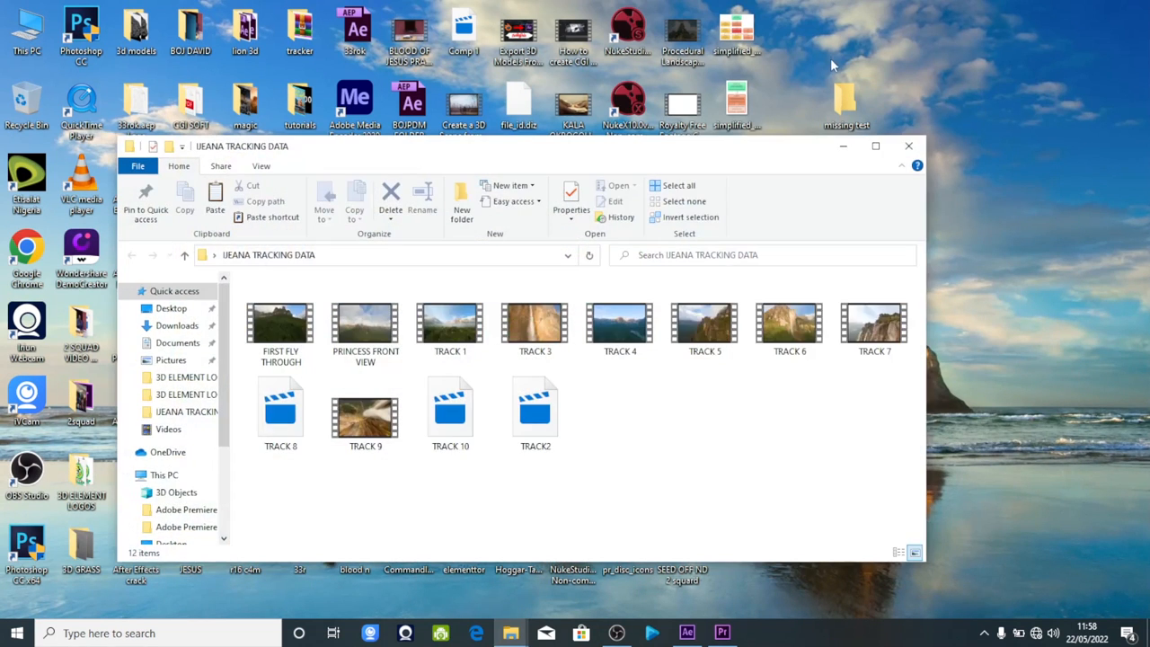
right_click(837, 100)
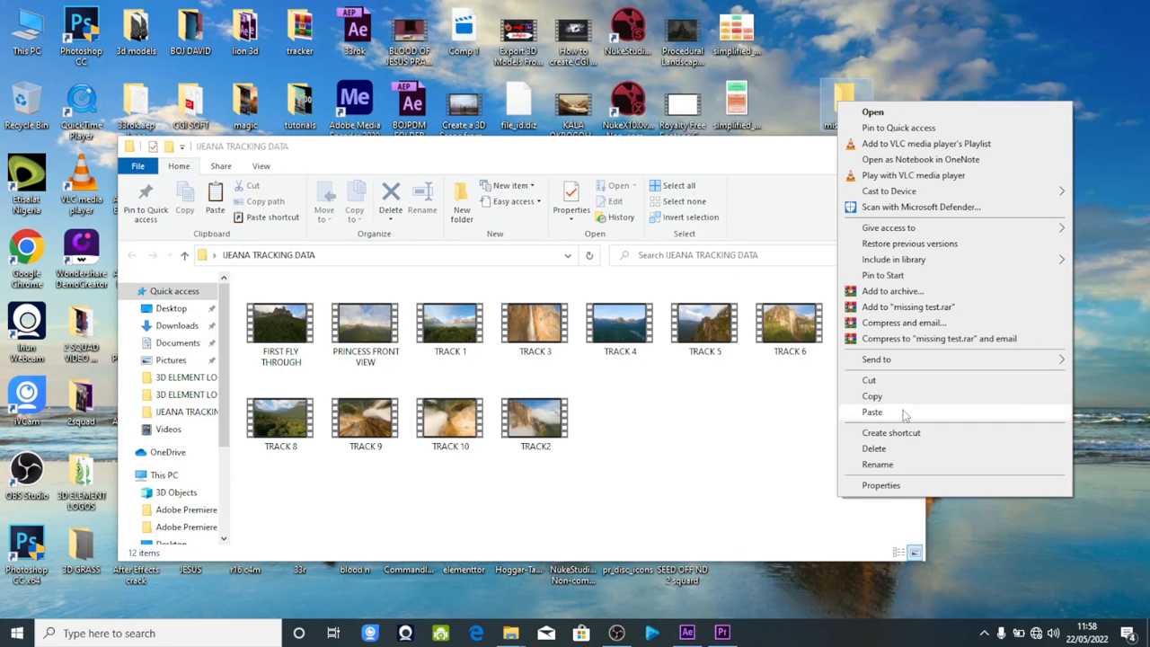
left_click(882, 381)
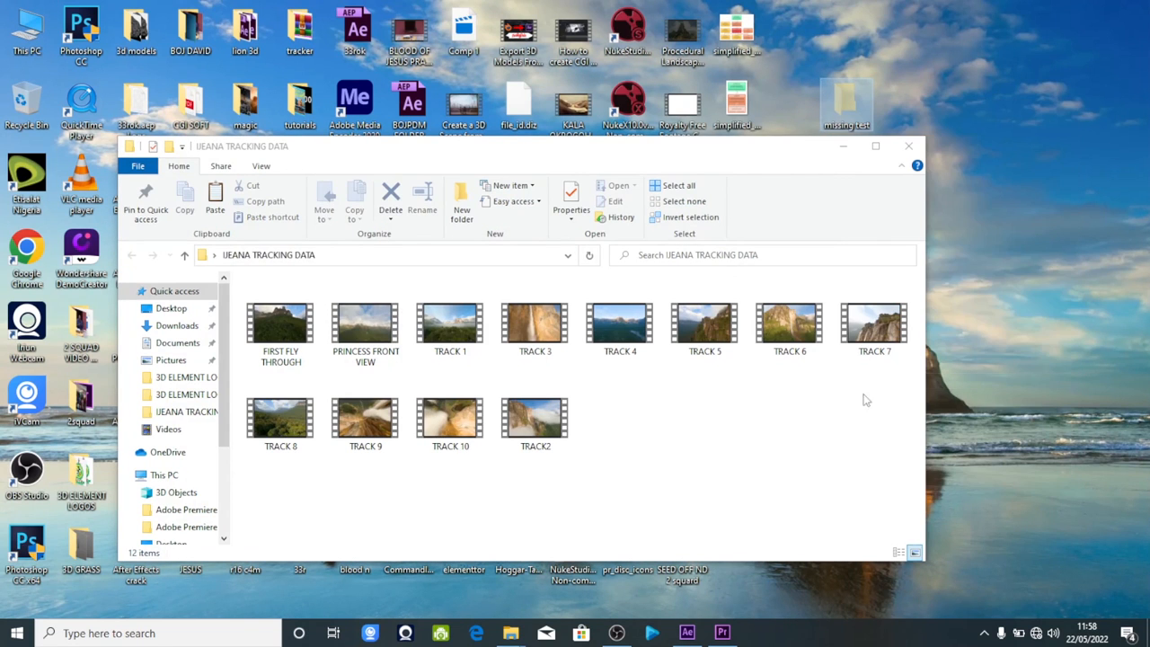
right_click(718, 433)
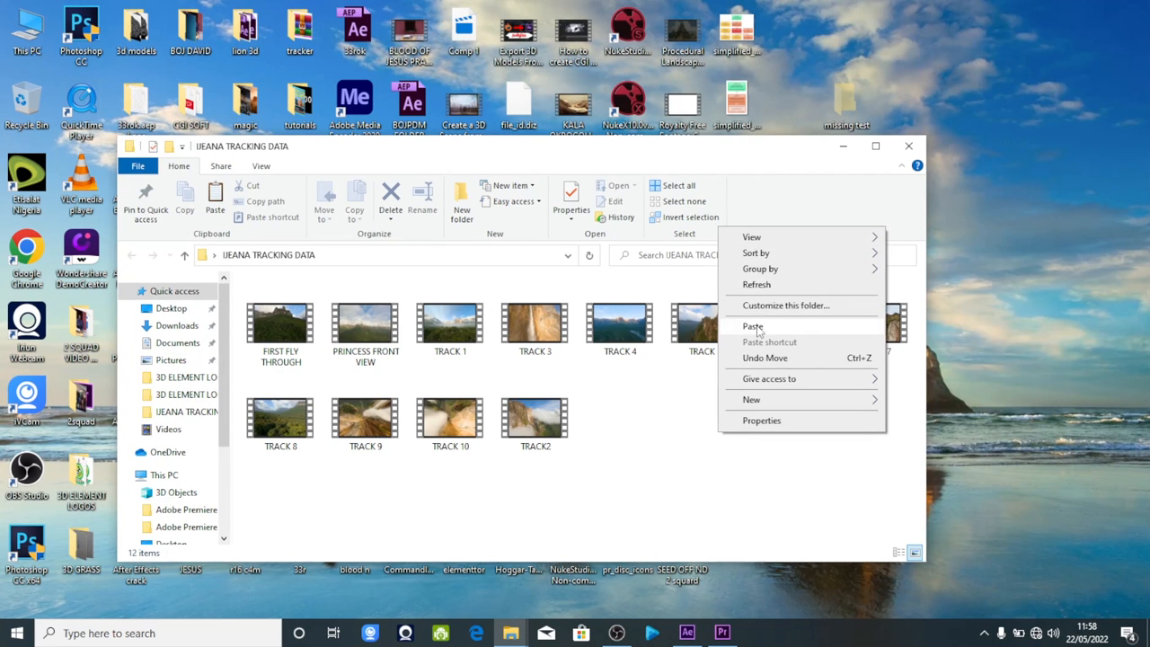
left_click(760, 327)
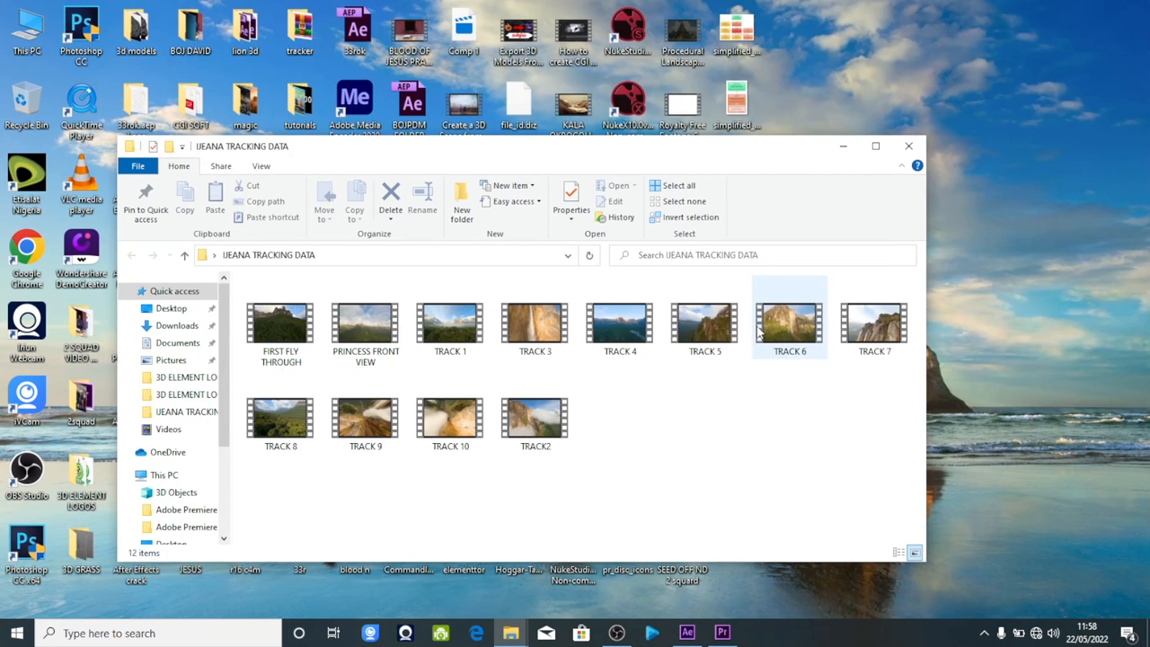
Switch to Premiere Pro, dismiss the Link Media dialog without relinking, and check the rope clip in the sequence before returning to the desktop.
left_click(721, 633)
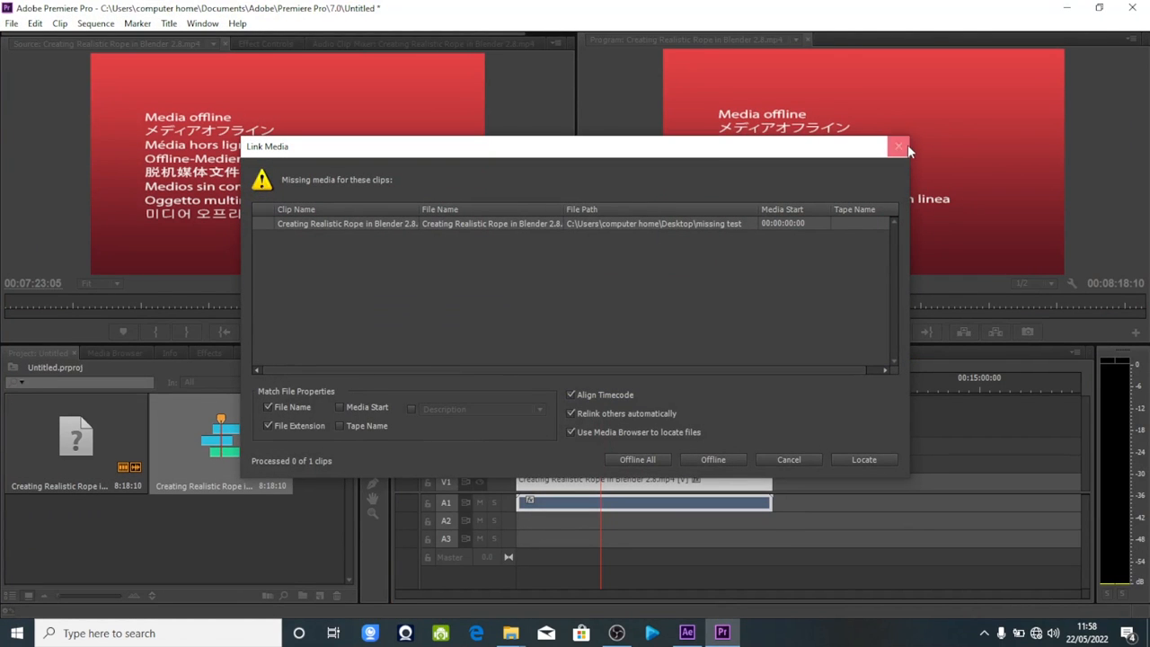
left_click(901, 146)
left_click_drag(642, 385, 616, 420)
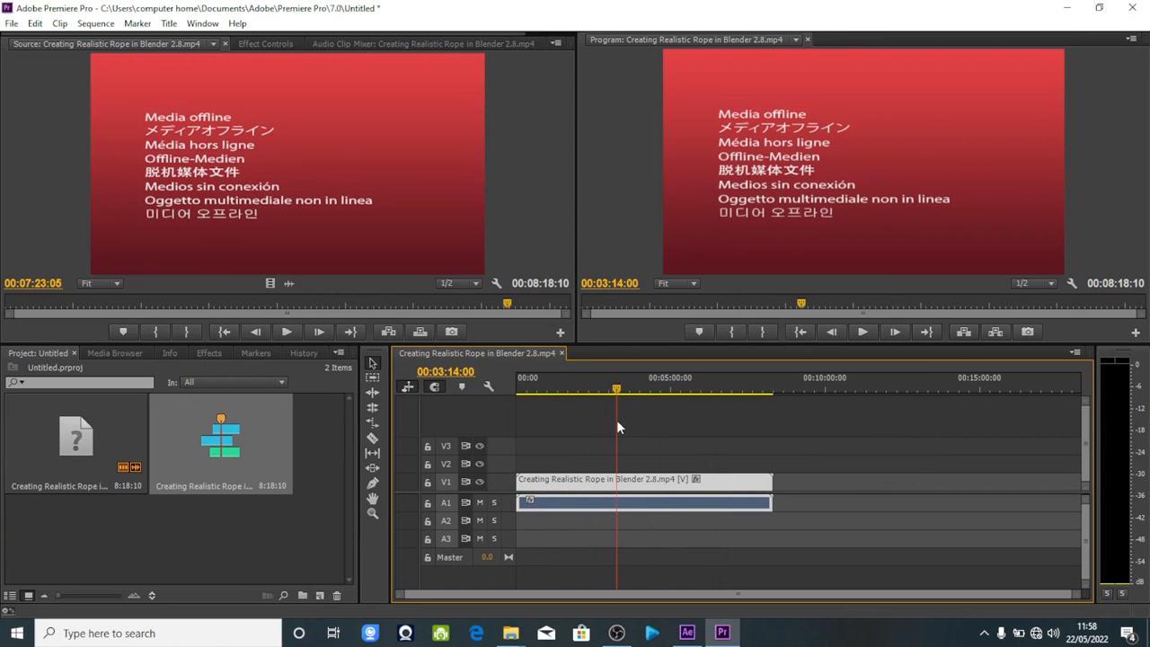
left_click(68, 445)
left_click(1066, 8)
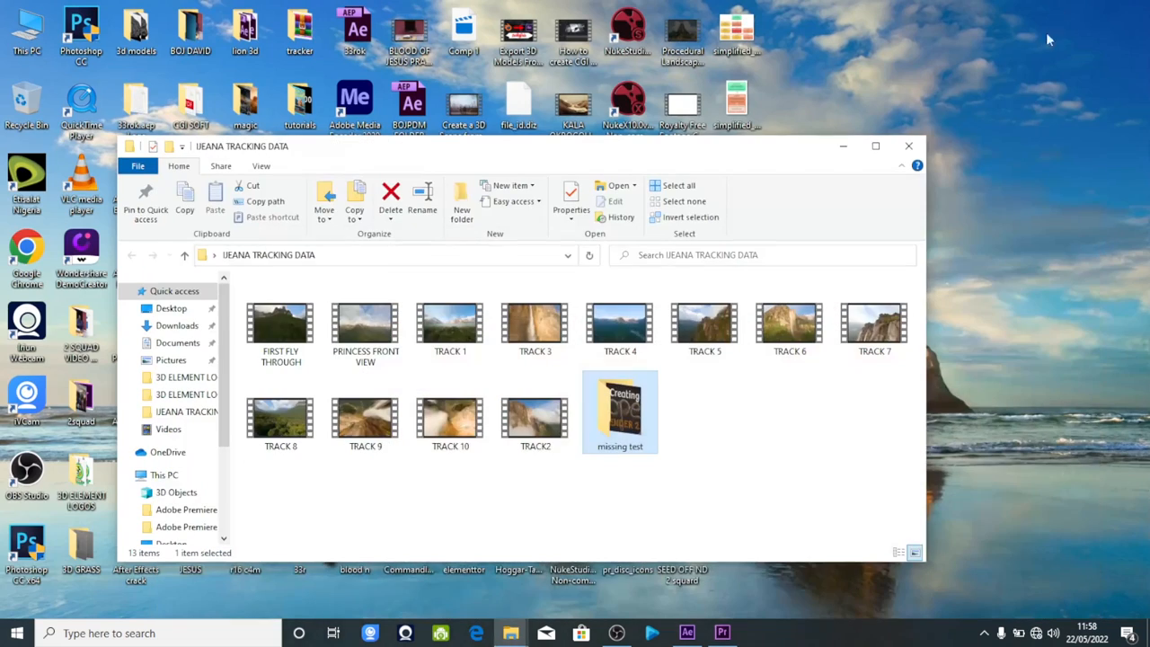
left_click(842, 146)
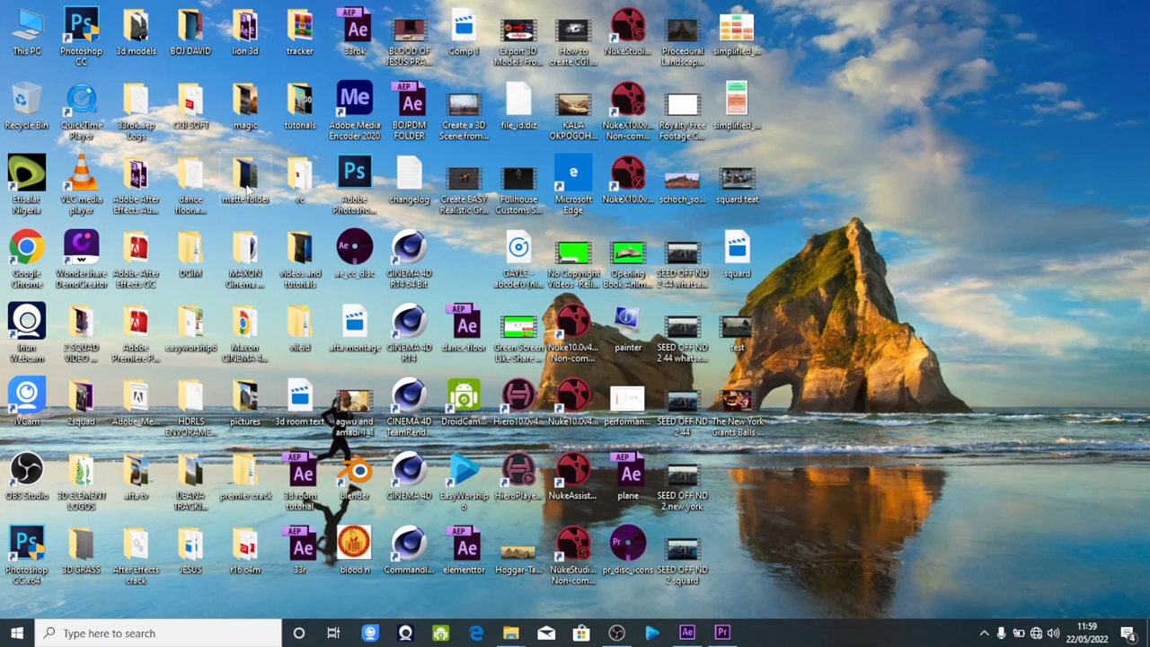
Check that the rope video is in the missing test folder inside the tracking data folder, then close the folder window.
left_click(200, 481)
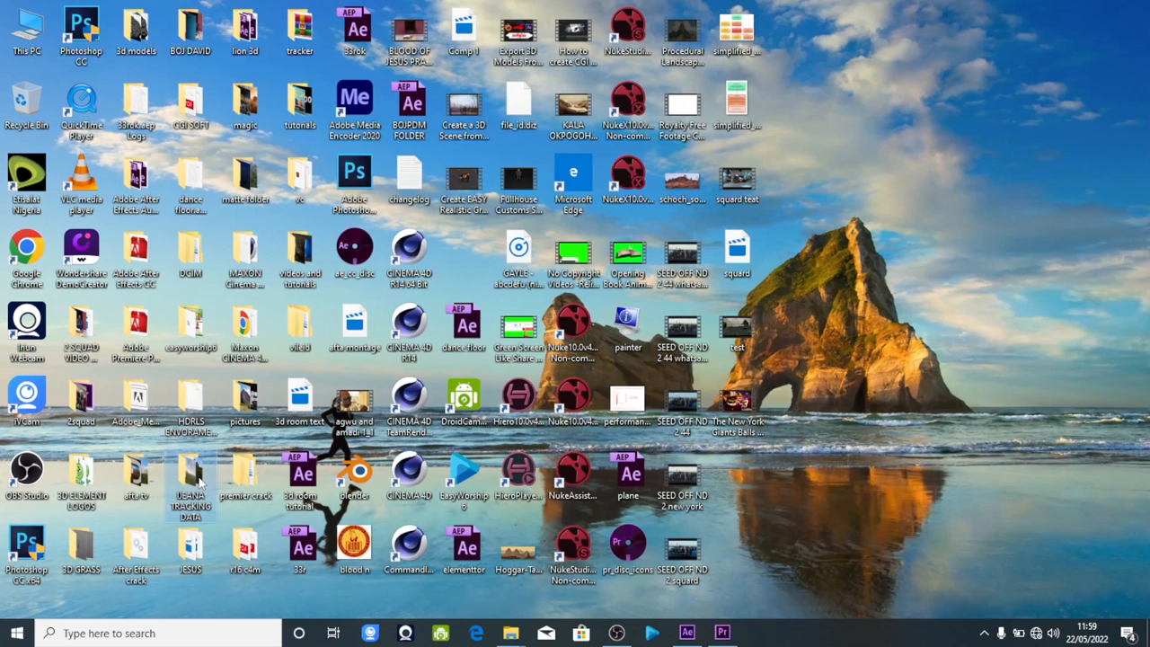
double_click(200, 481)
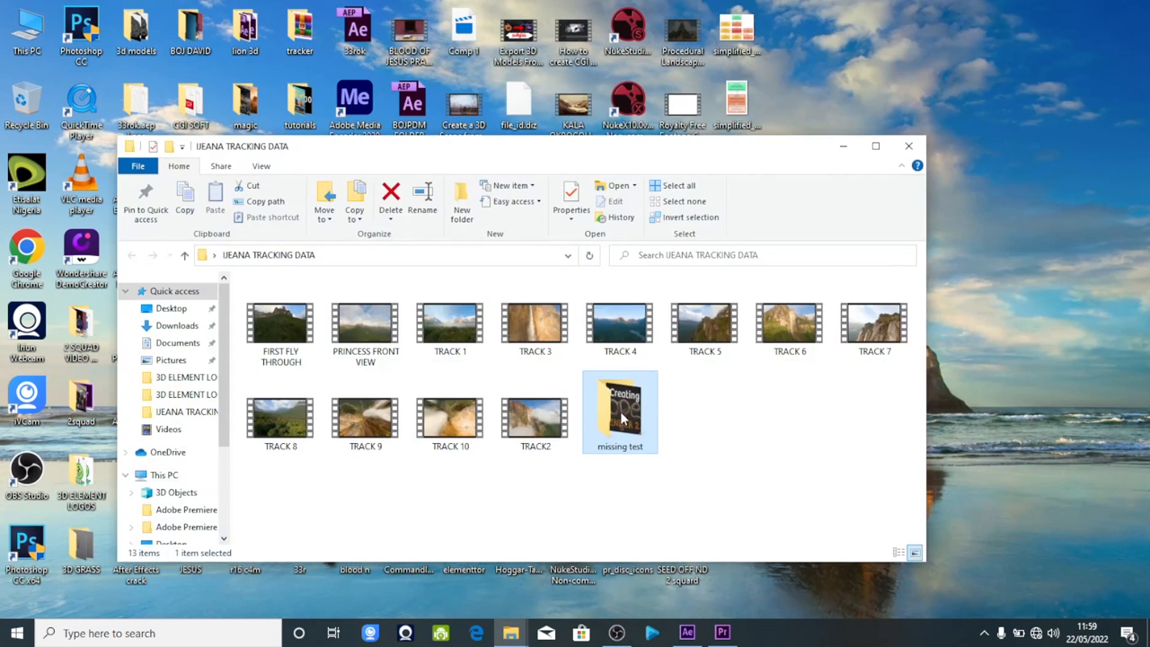
double_click(623, 417)
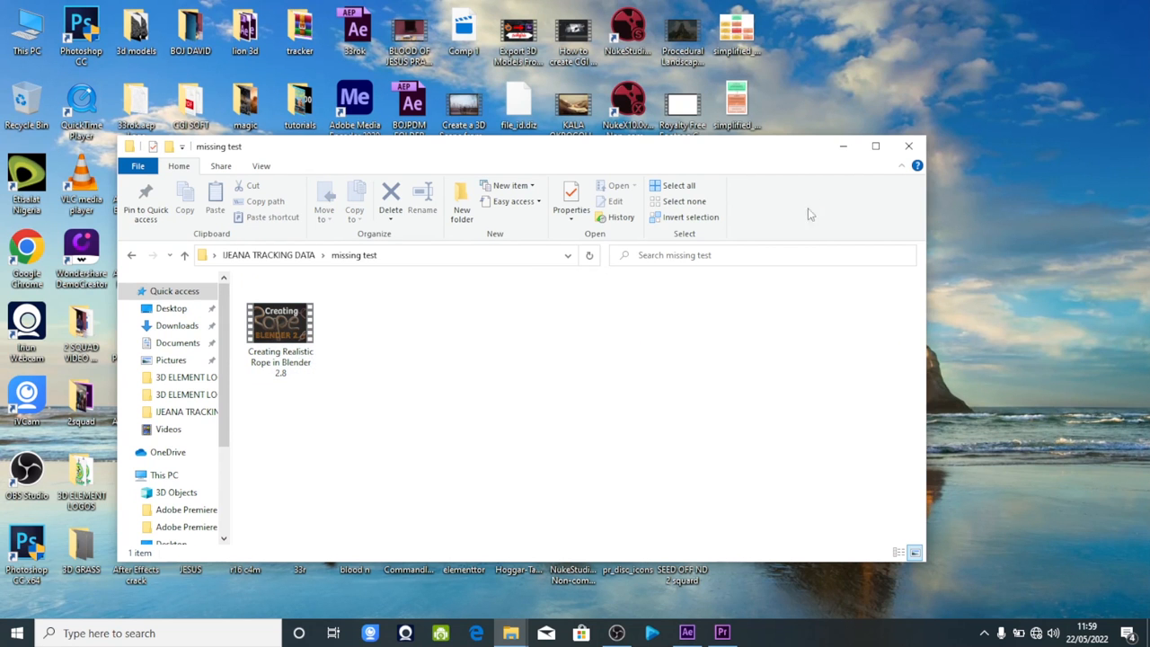
left_click(908, 146)
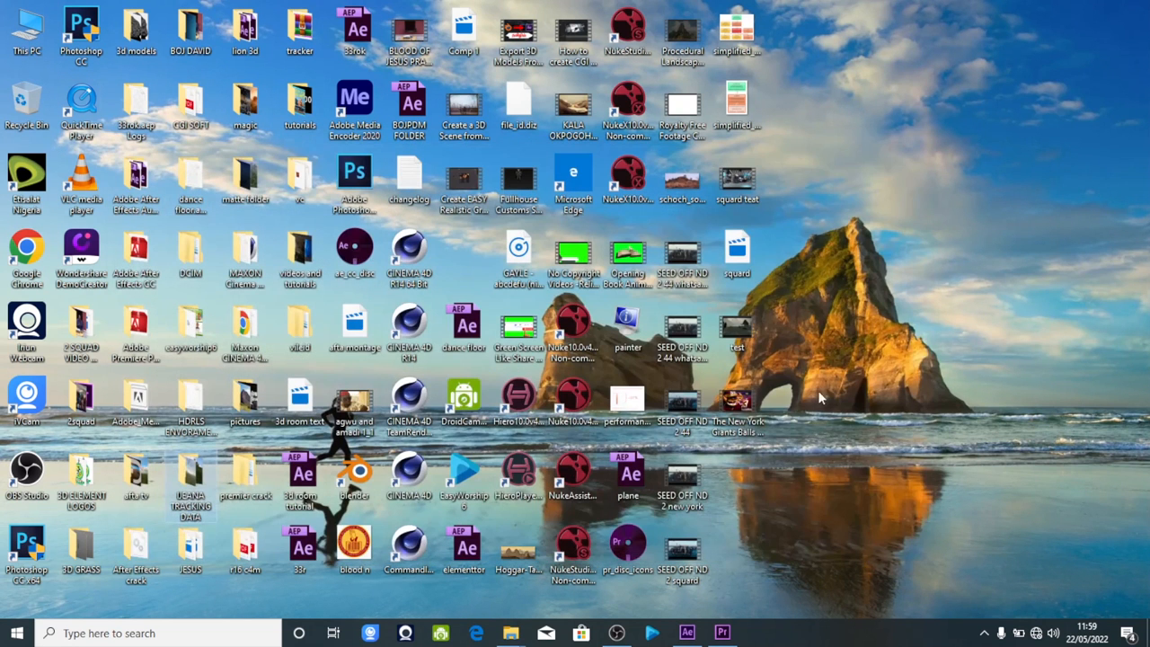
Switch to Premiere Pro, select the offline rope clip in the project, and start locating its file through Link Media.
left_click(721, 632)
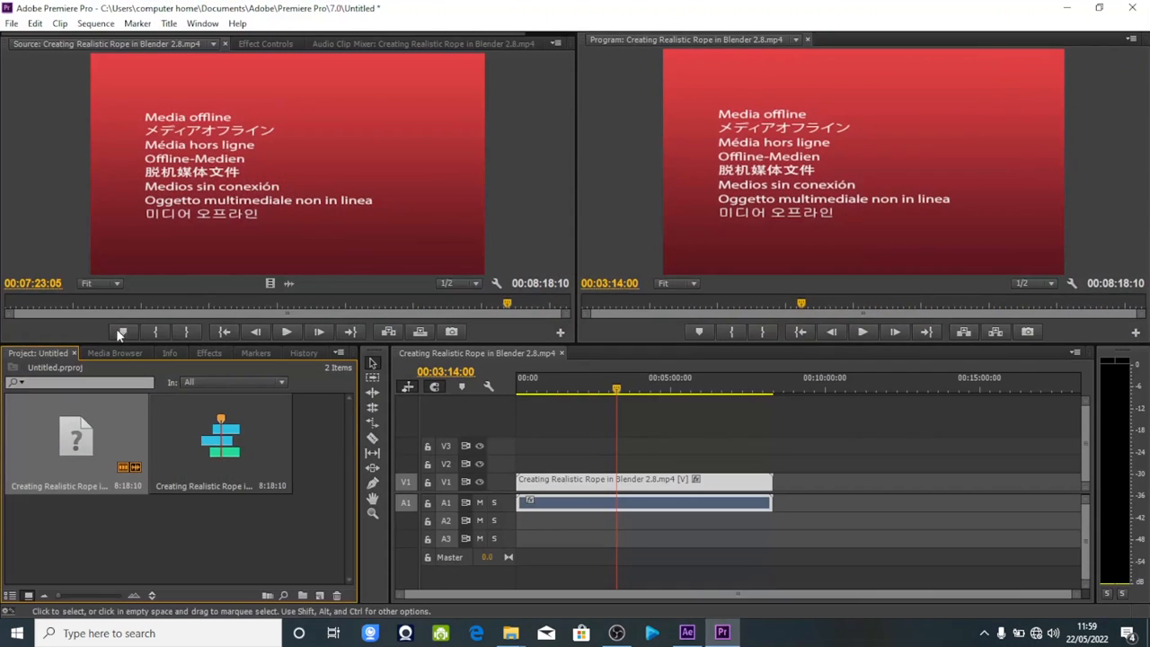
left_click(573, 488)
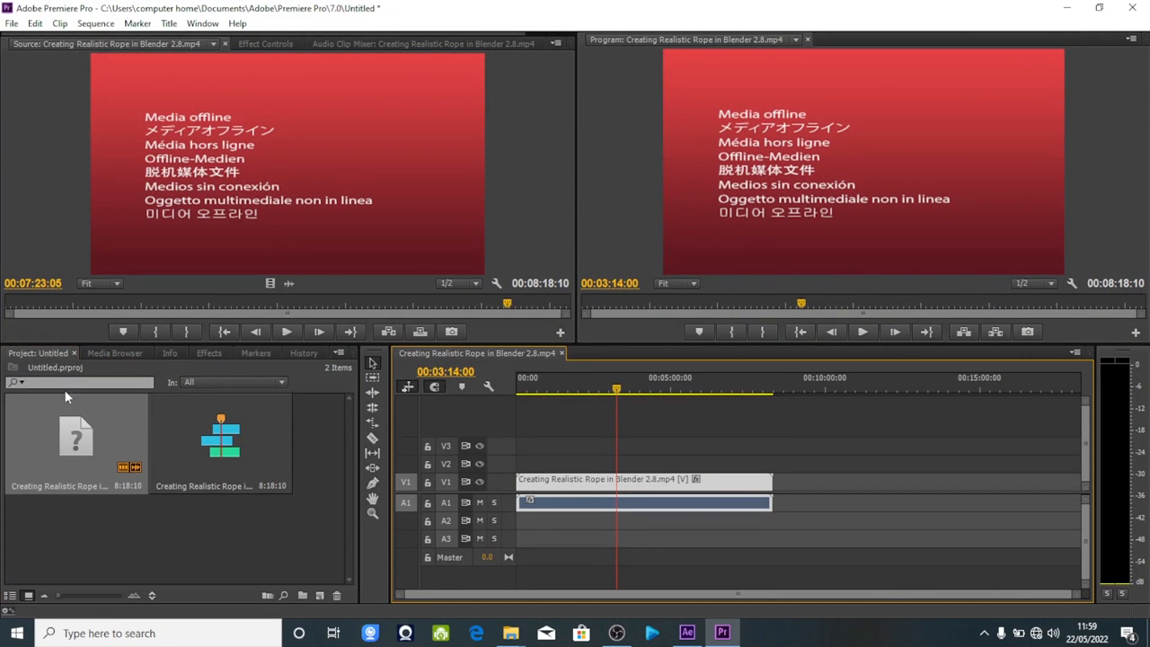
left_click(76, 442)
left_click(73, 505)
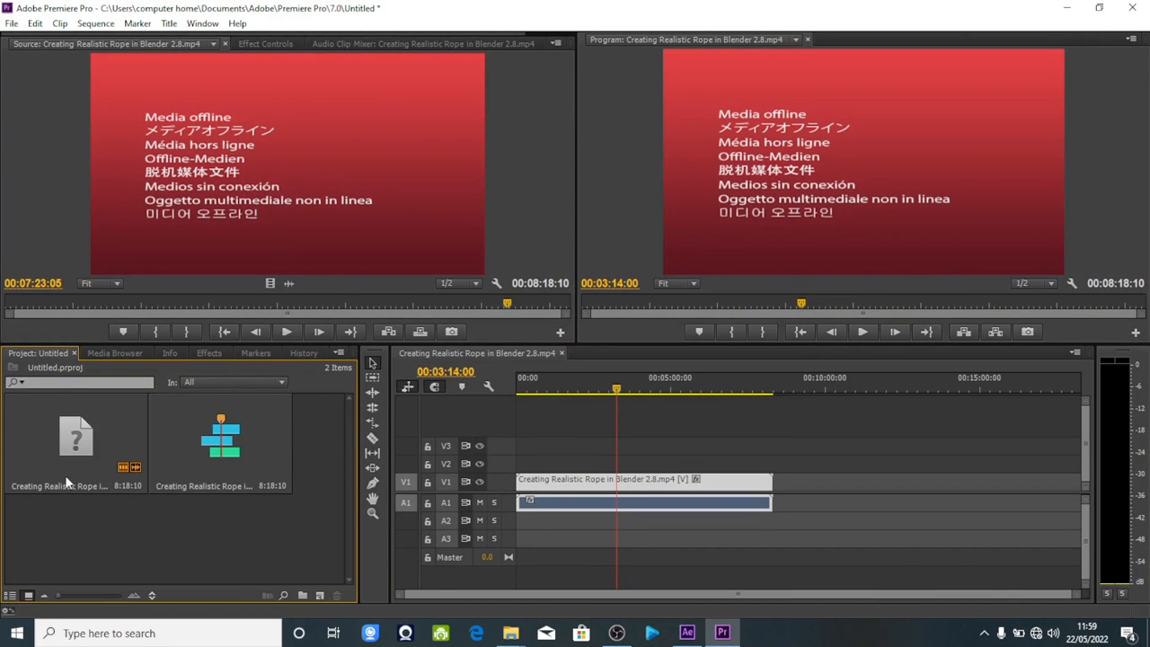
left_click(63, 440)
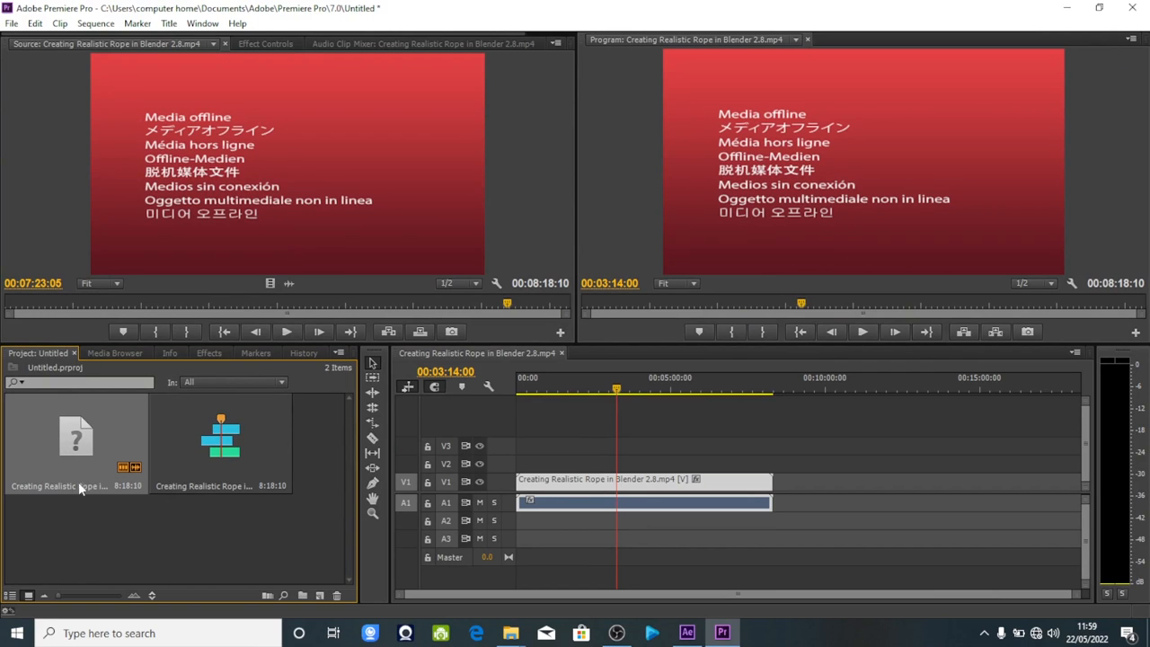
left_click(63, 27)
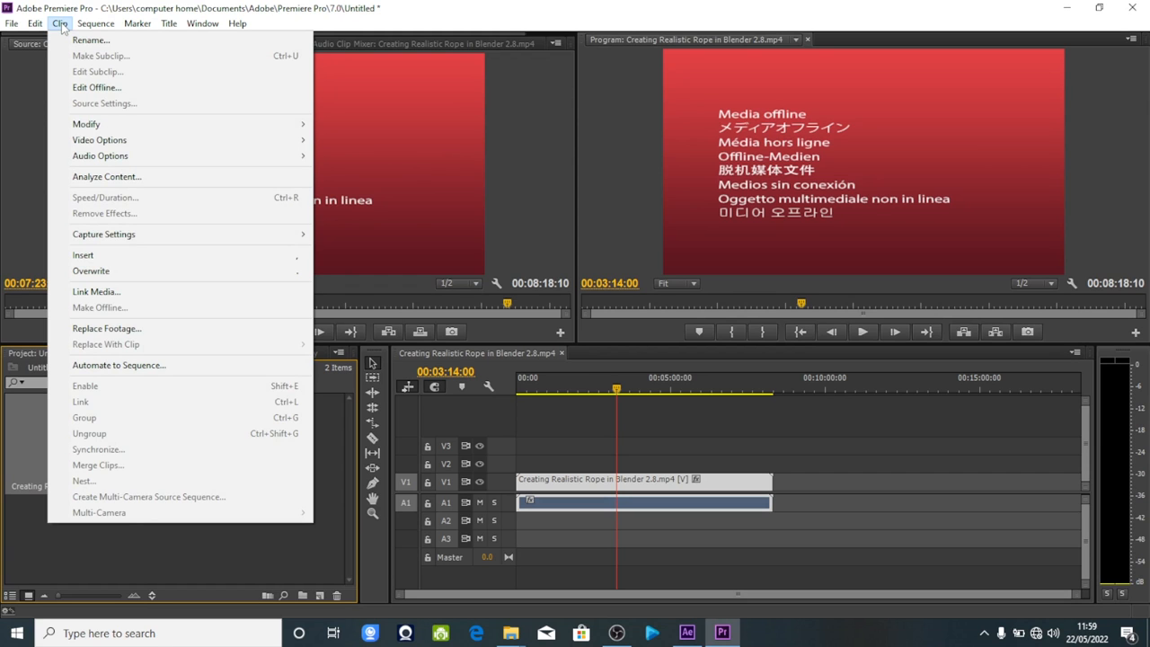
left_click(96, 291)
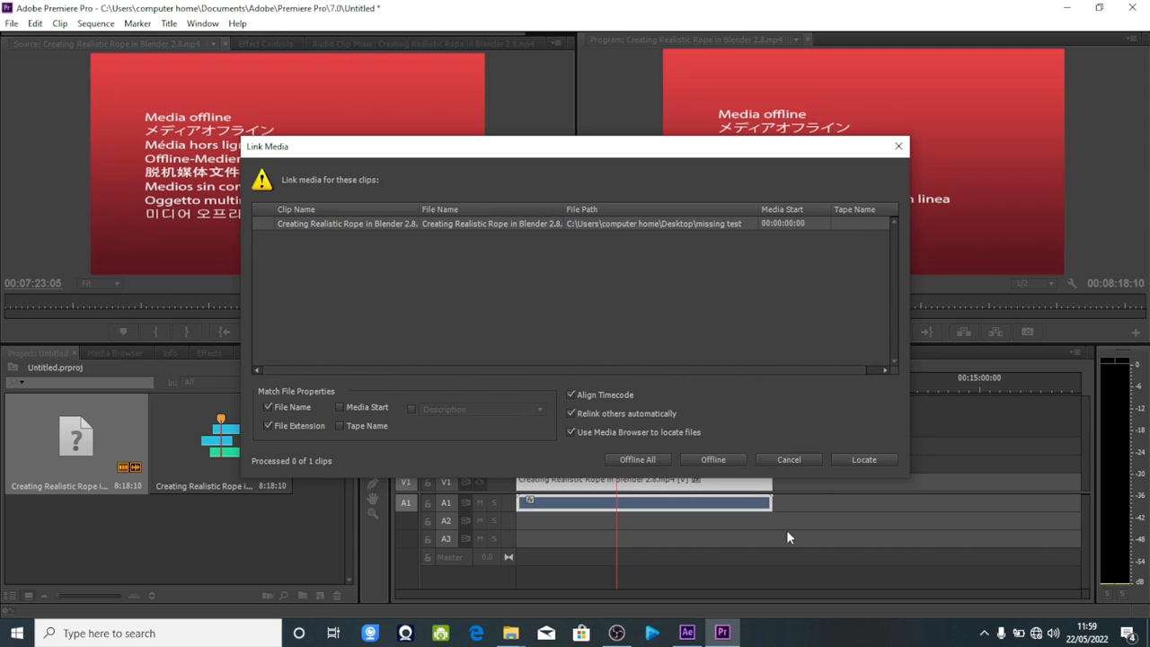
left_click(858, 461)
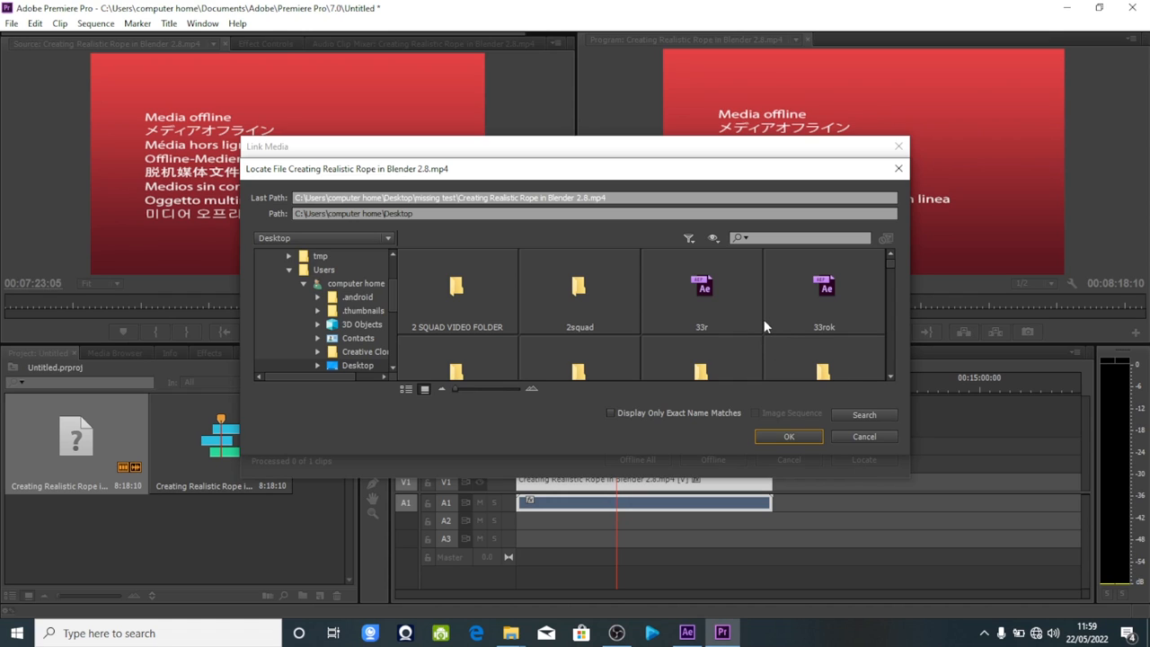
Browse the Desktop contents in the file locator and check the Windows desktop for the tracking data folder.
scroll(764, 327, "down", 3)
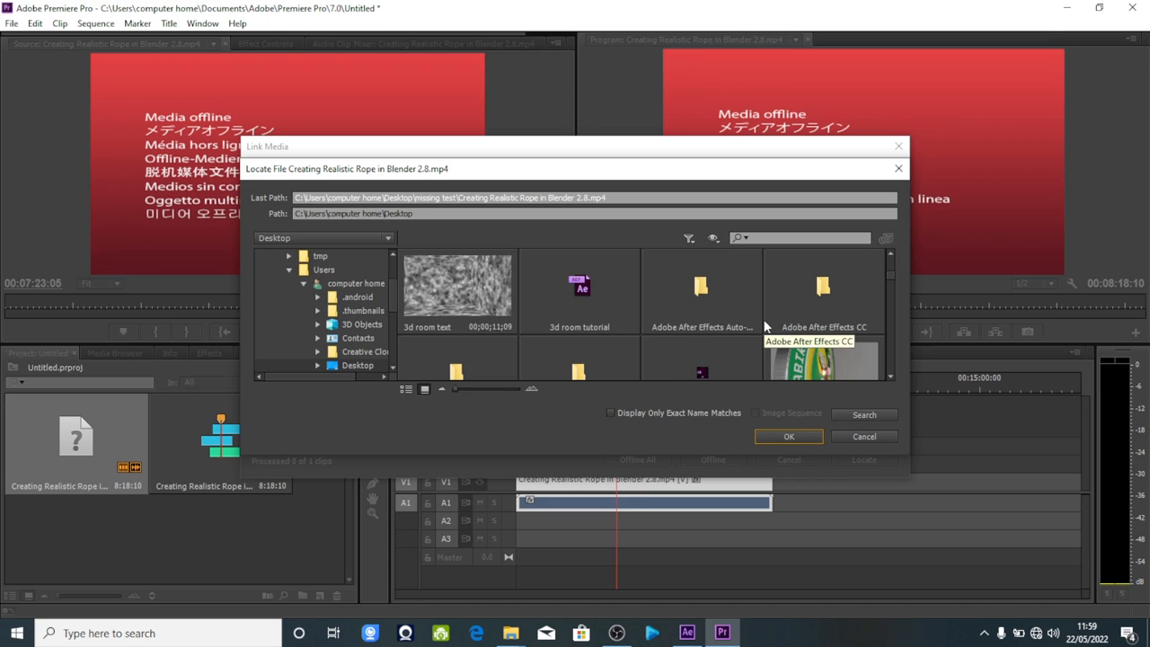
scroll(764, 326, "down", 1)
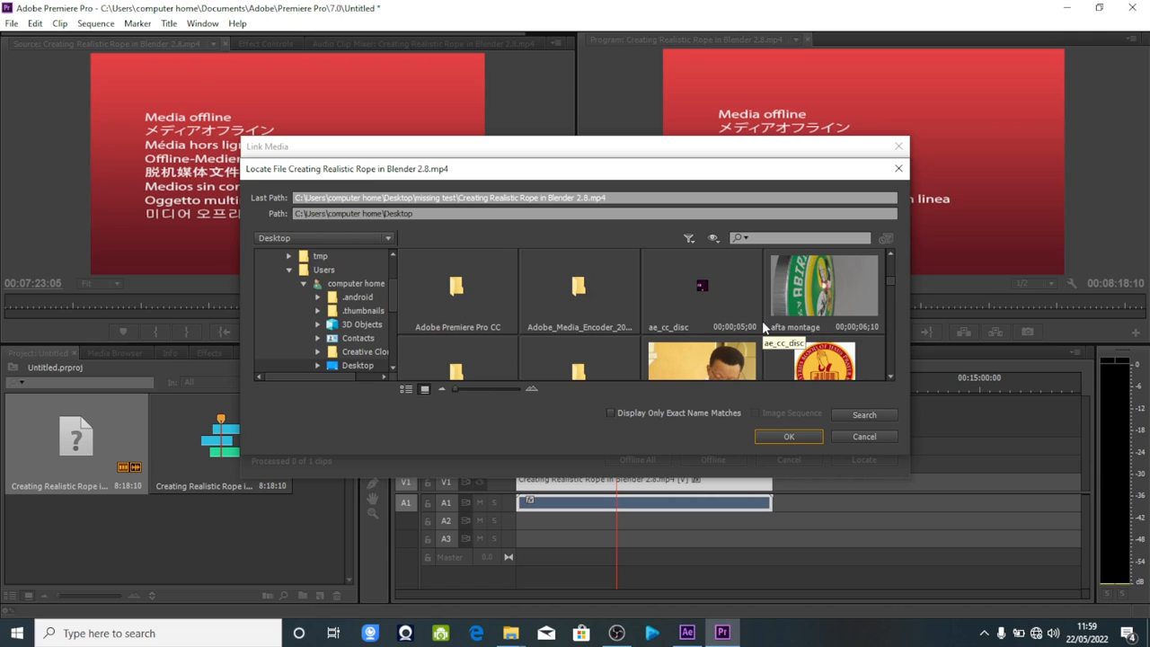
scroll(765, 327, "down", 2)
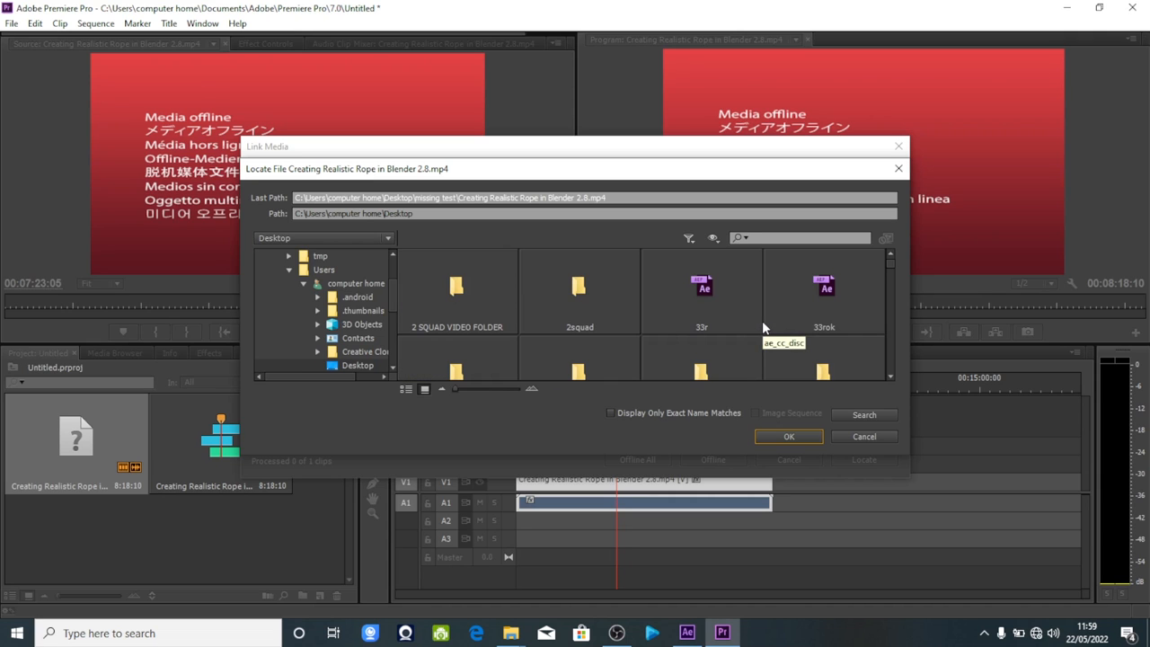
scroll(763, 327, "down", 1)
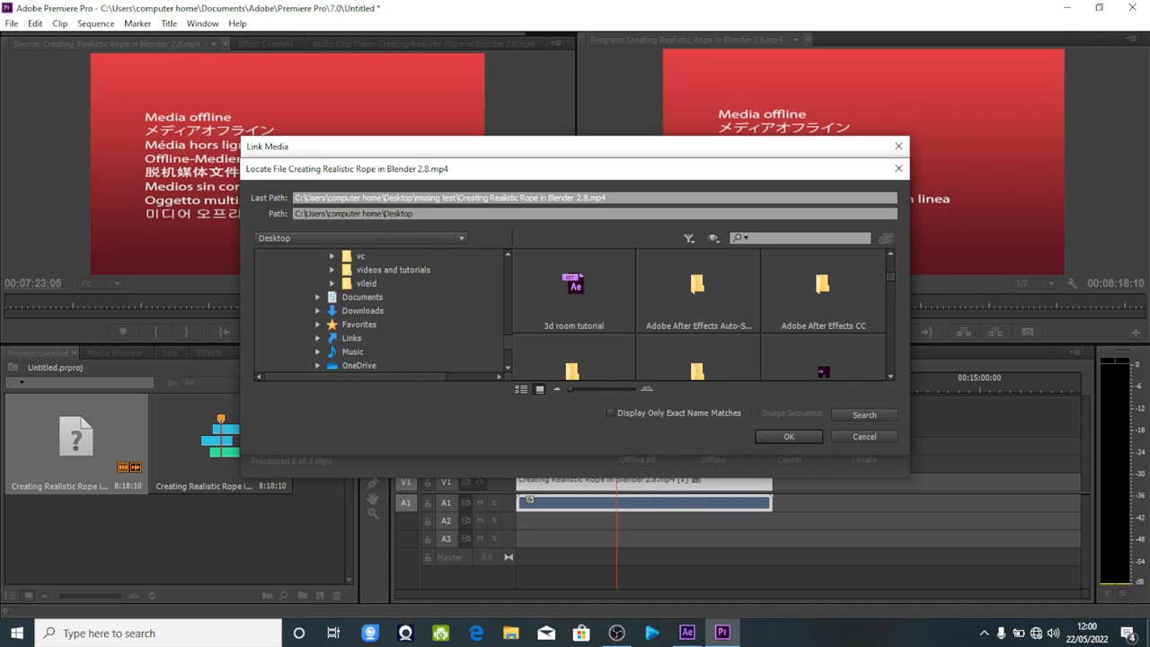
left_click(1147, 636)
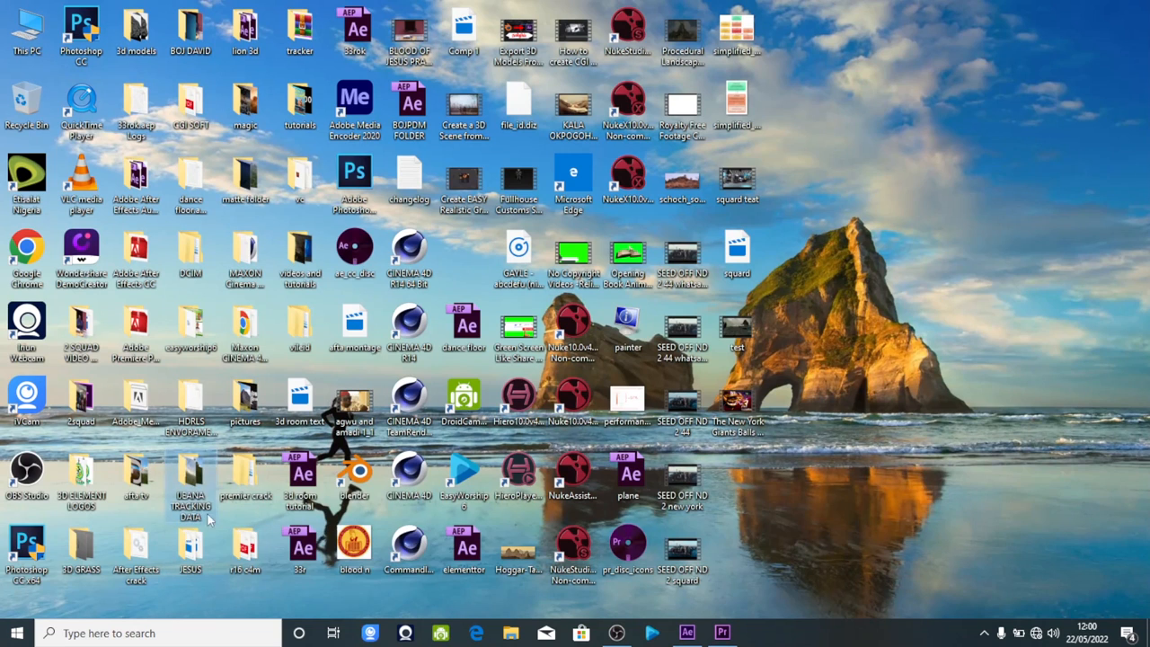
left_click(722, 633)
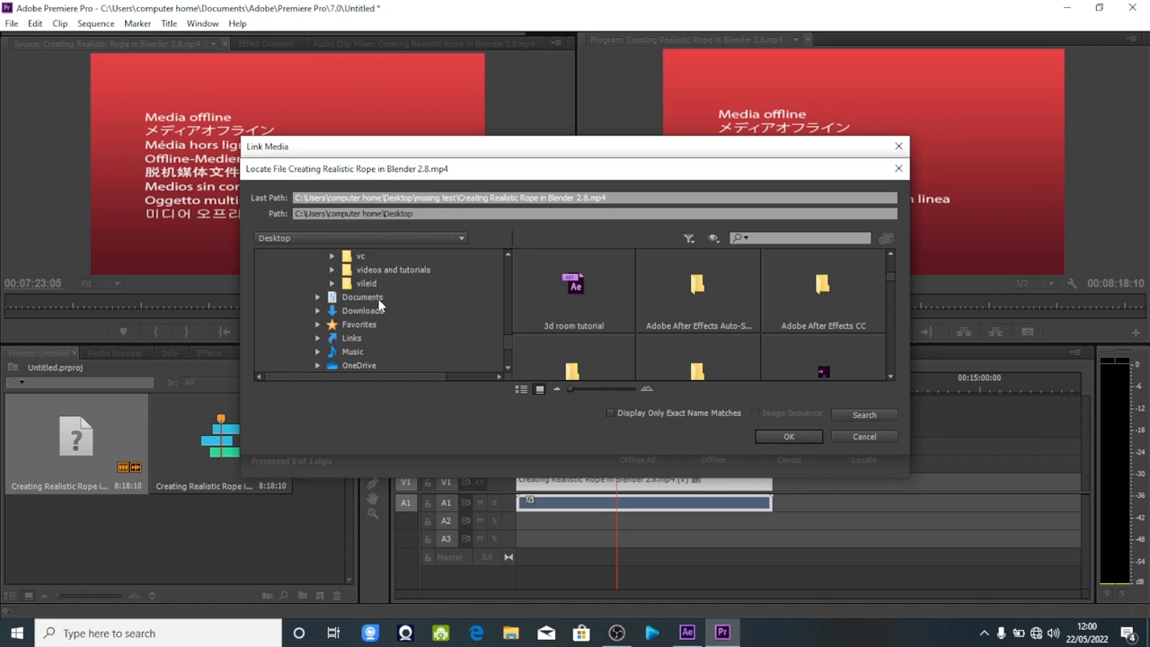
Relink the clip to the Creating Realistic Rope video in the tracking data folder's missing test subfolder, and scrub the sequence to about 00:00:25:04.
scroll(379, 305, "up", 2)
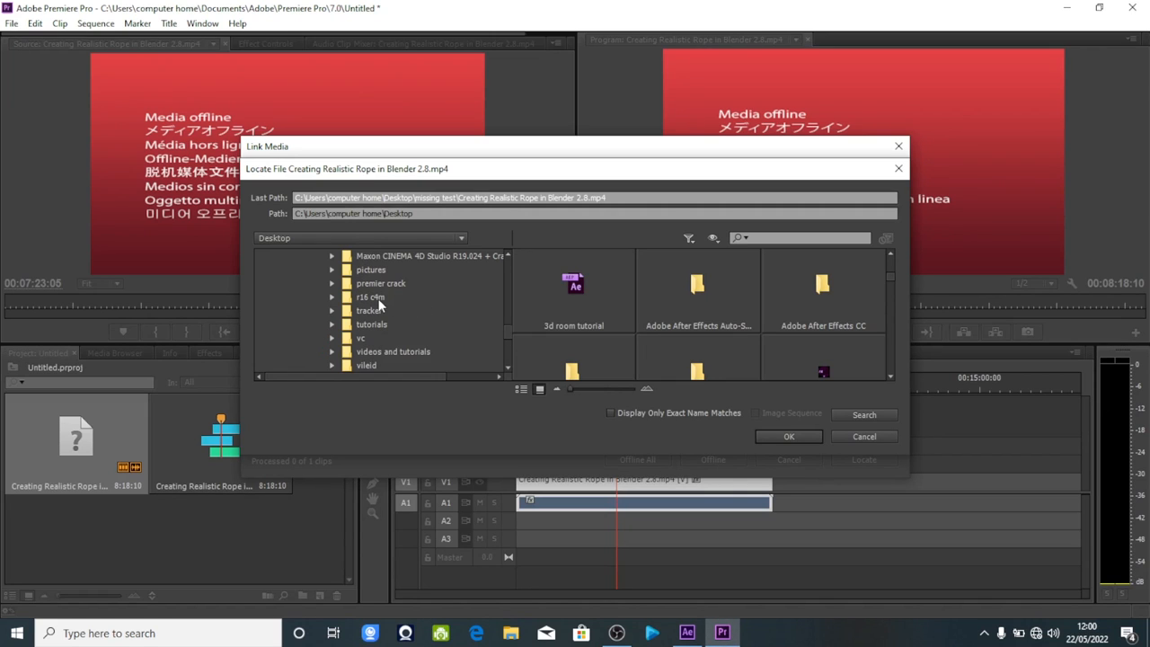
scroll(379, 306, "up", 3)
left_click(381, 338)
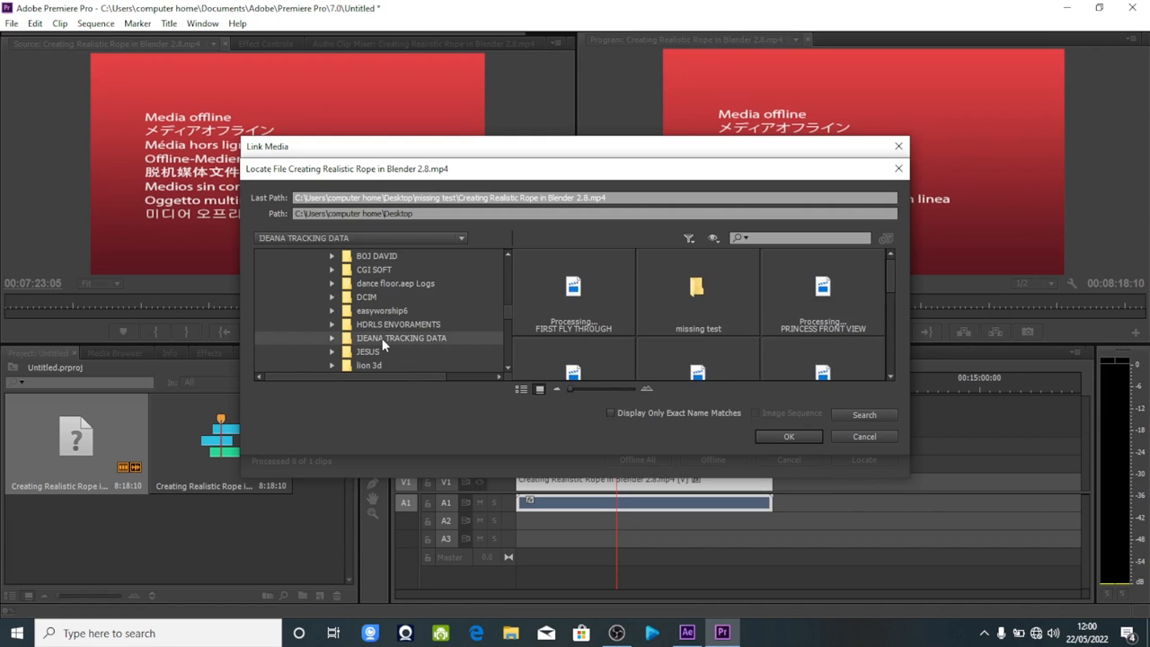
double_click(698, 287)
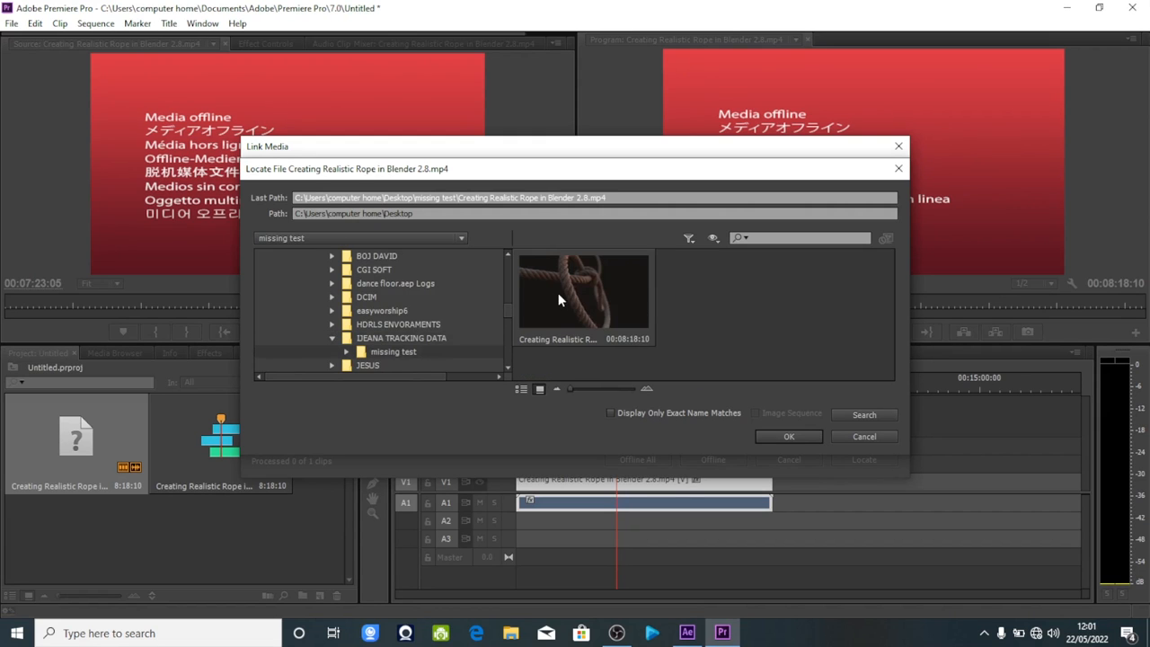
left_click(557, 296)
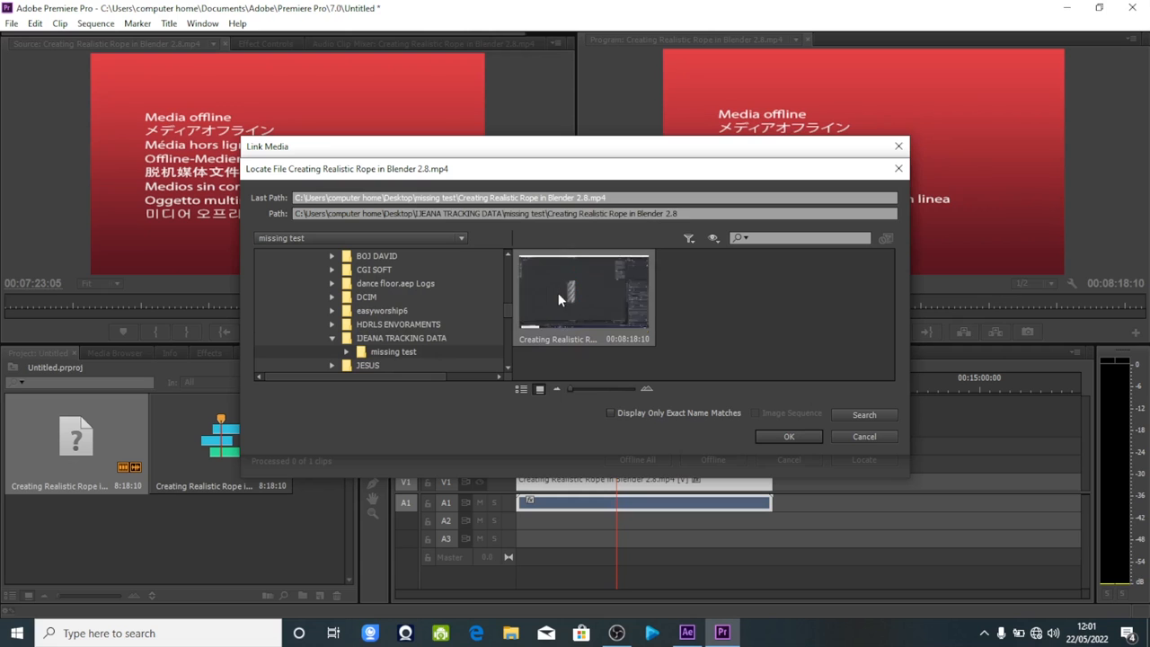
left_click(780, 437)
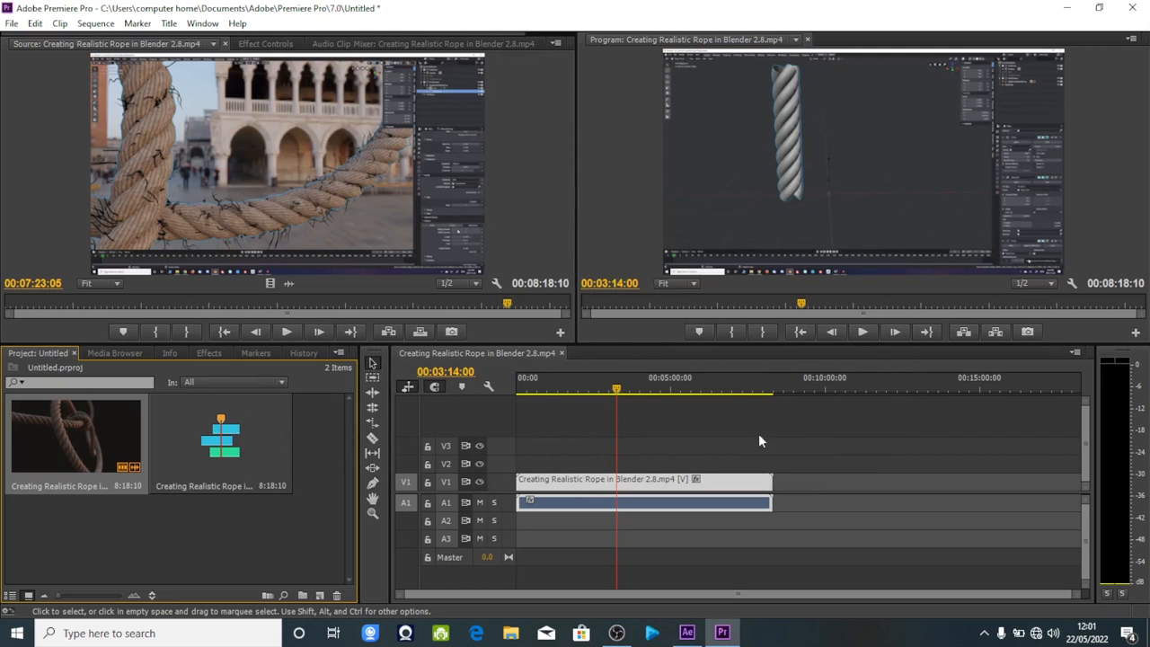
left_click_drag(602, 385, 527, 421)
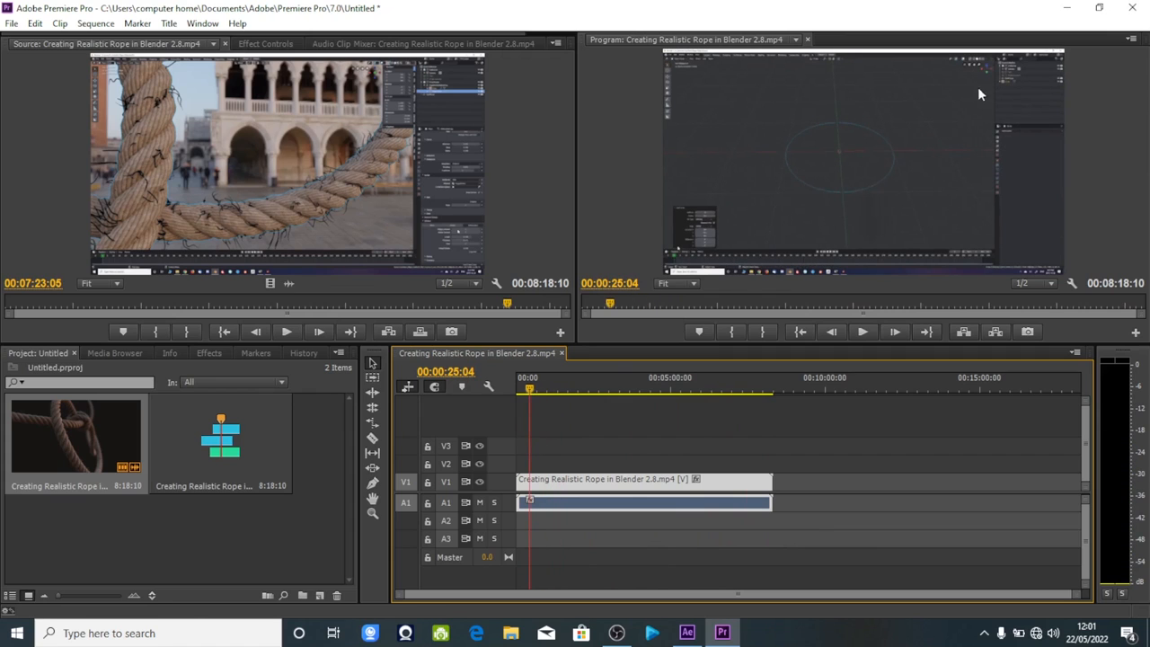